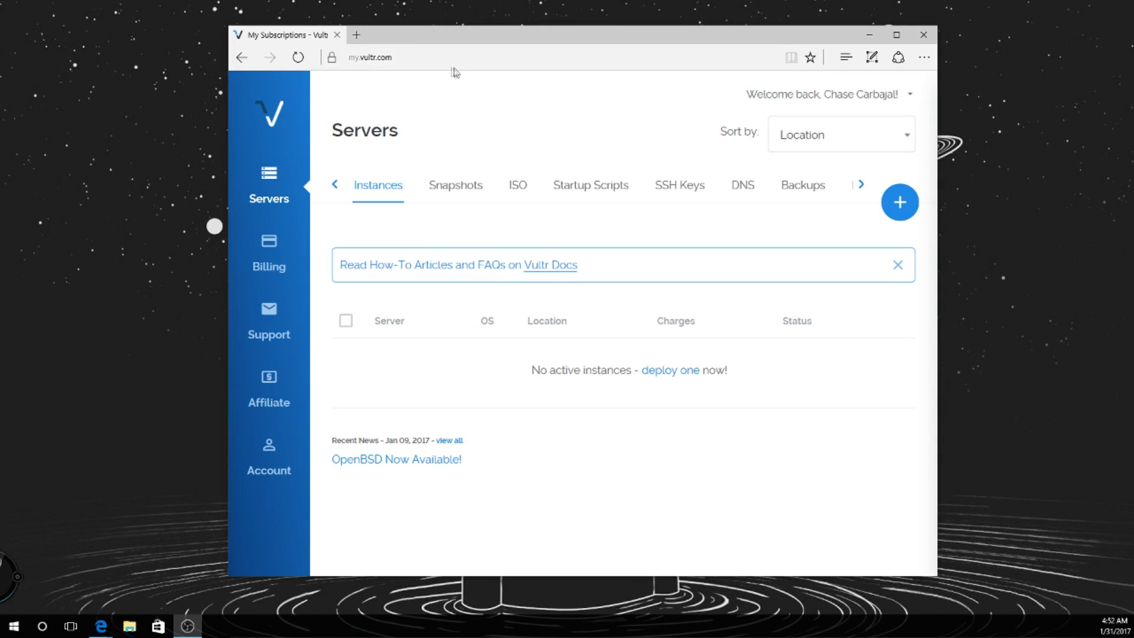
Start deploying a new server instance and widen the browser window on both sides
left_click(896, 205)
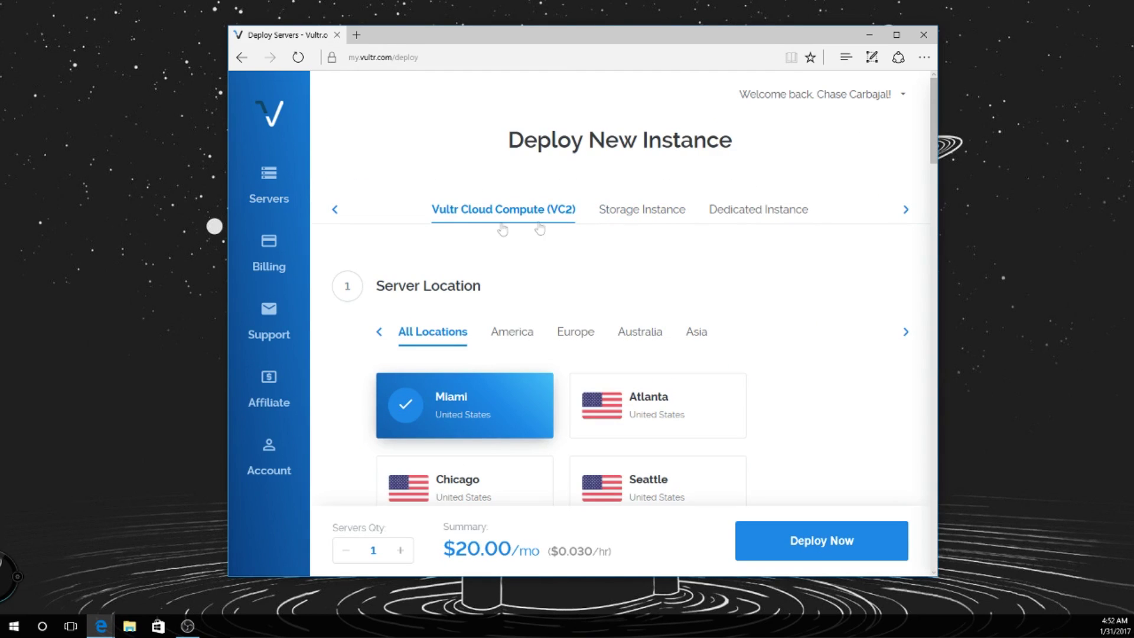
left_click_drag(224, 190, 34, 190)
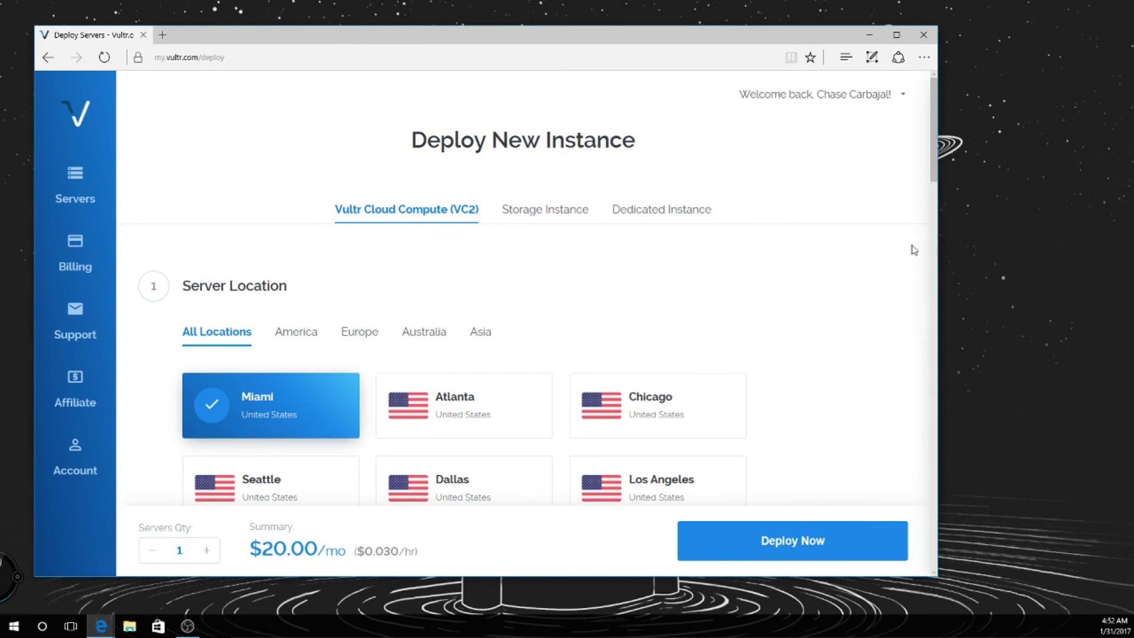
left_click_drag(937, 251, 1054, 228)
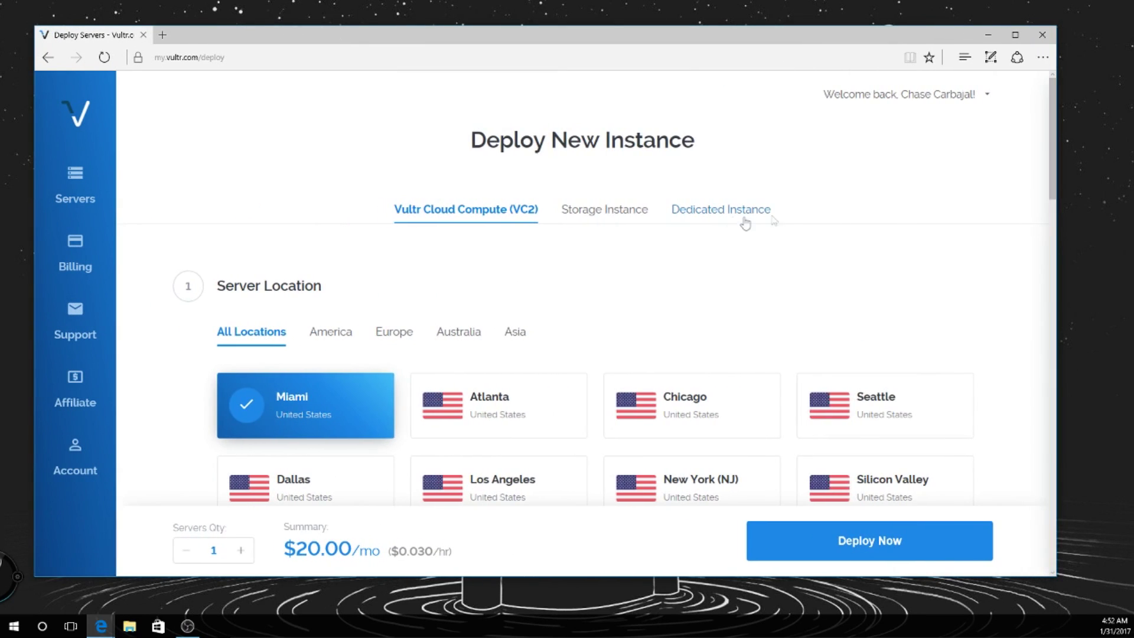
Set the server location to Los Angeles and the server type to Windows 2012 R2 x64
scroll(522, 233, "down", 3)
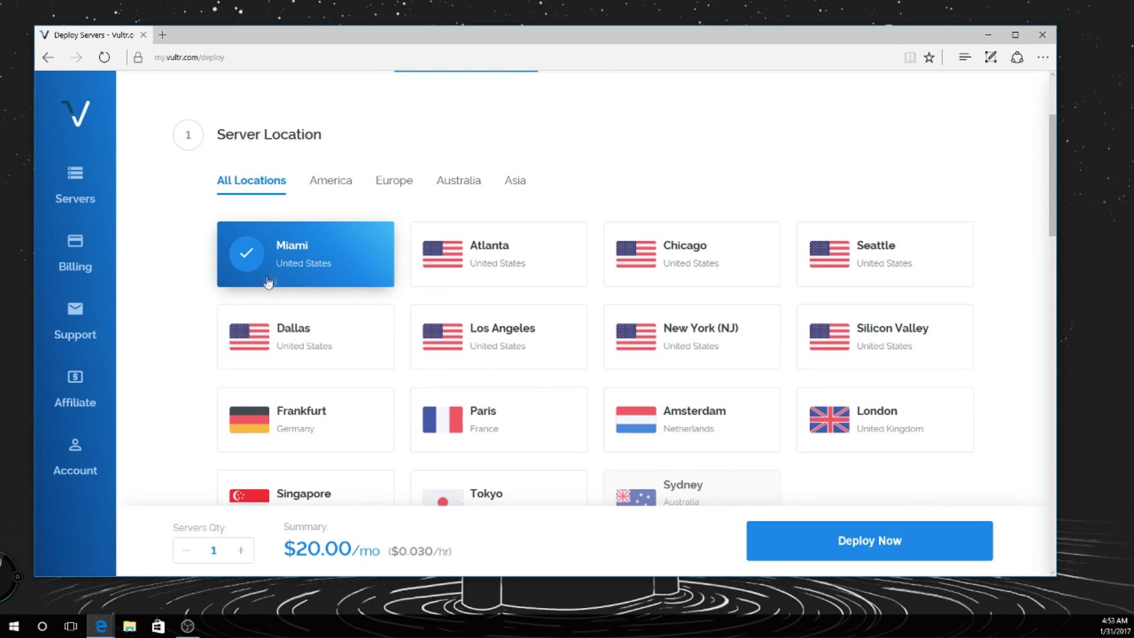
left_click(535, 338)
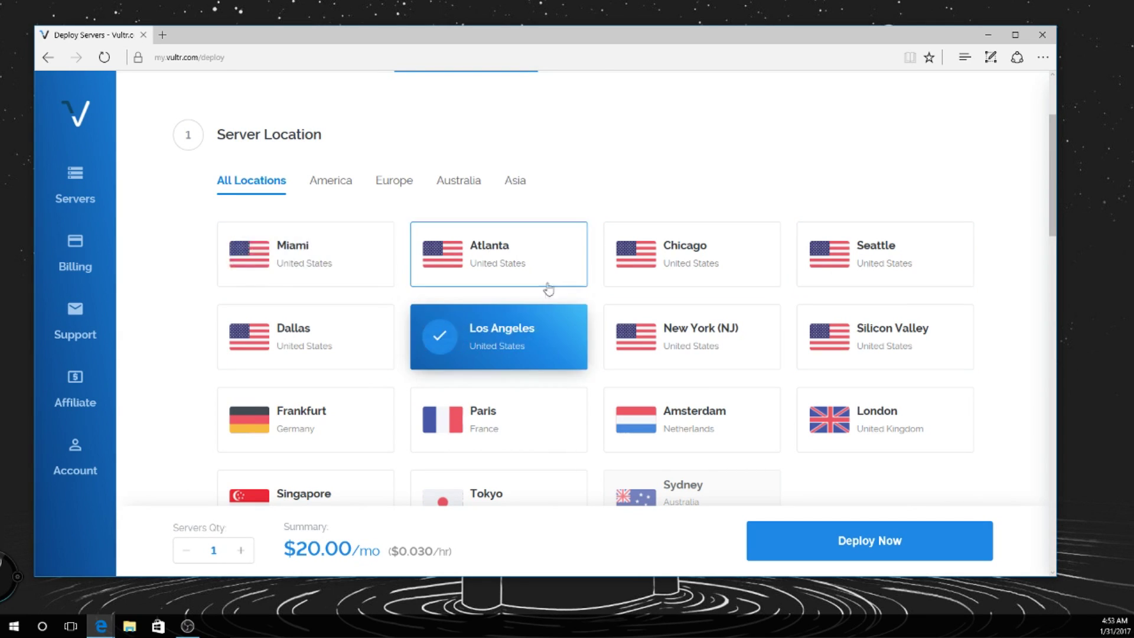
scroll(547, 286, "down", 8)
left_click(870, 345)
Choose the 600 GB SSD server size at $320/mo with 16 CPU and 32768MB memory
scroll(1005, 322, "down", 5)
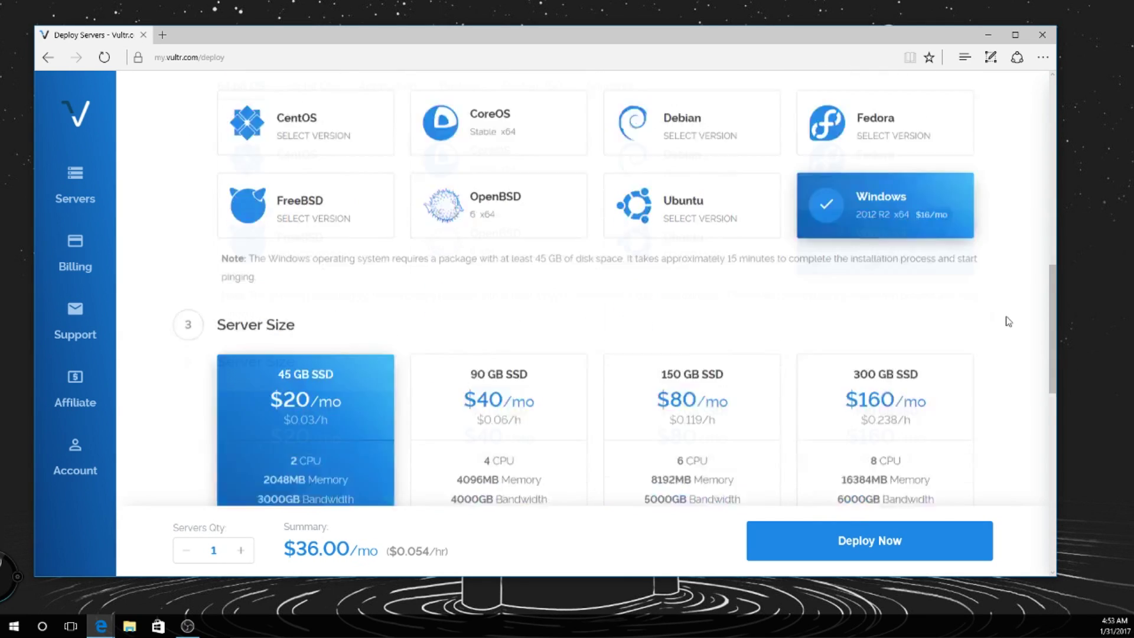
scroll(862, 316, "down", 1)
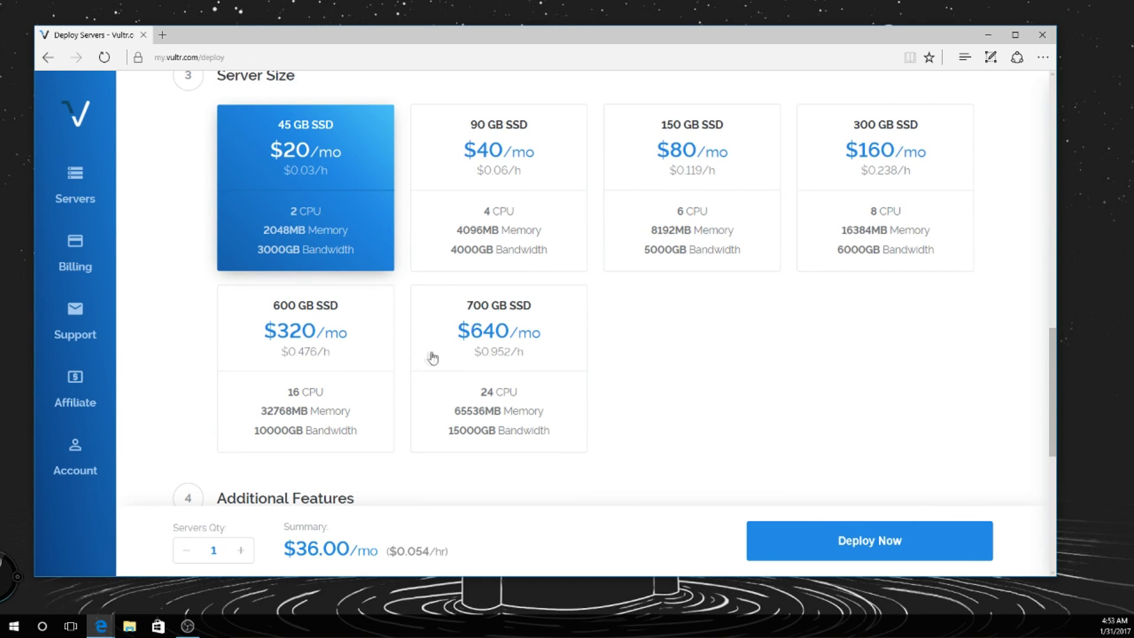
scroll(298, 195, "up", 1)
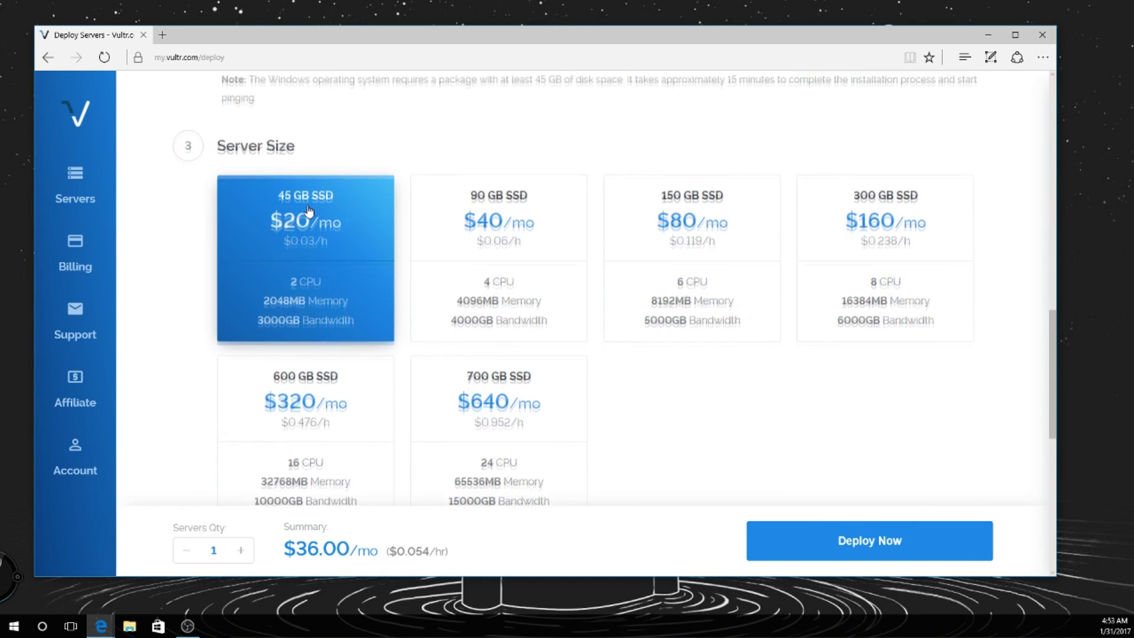
scroll(318, 166, "down", 1)
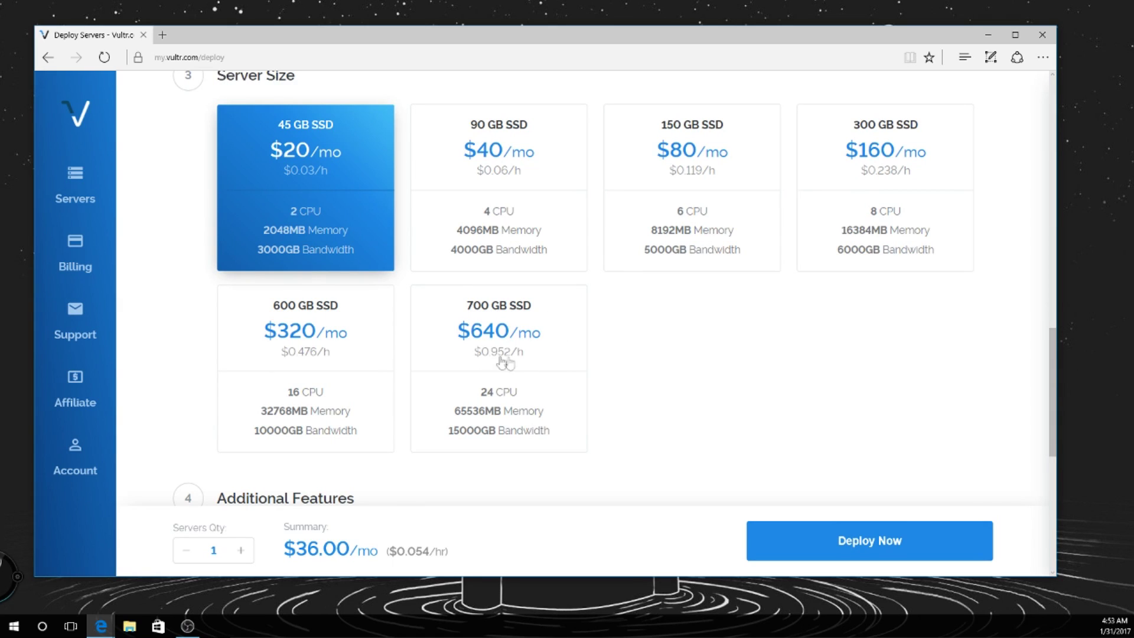
left_click(324, 344)
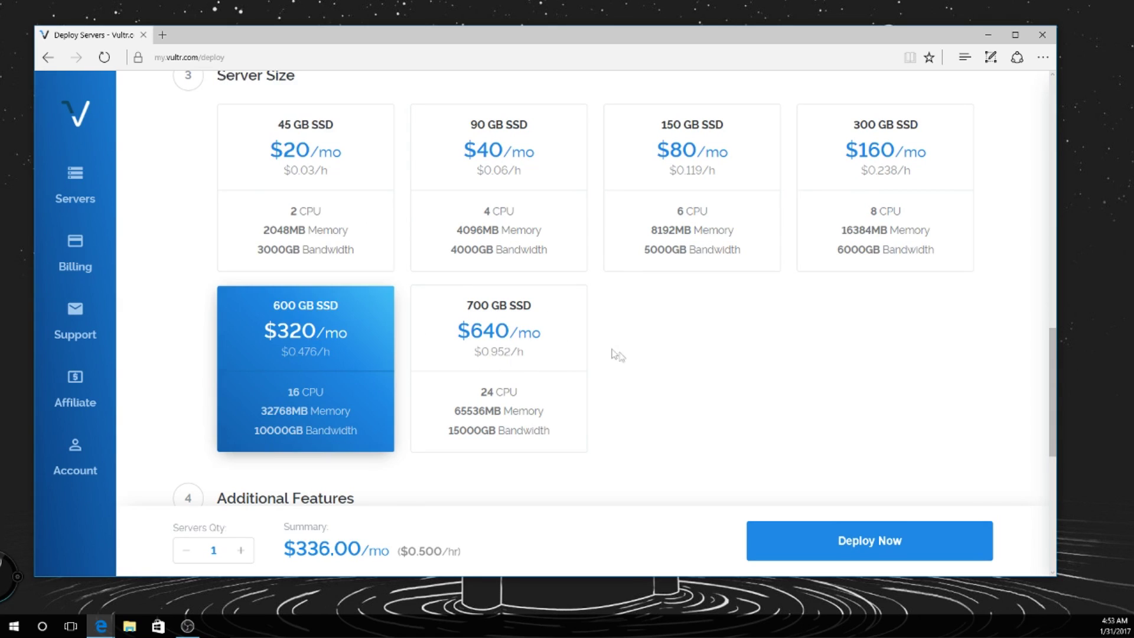
Enter the owner's first name as the server hostname and deploy the instance without additional features
scroll(572, 333, "down", 1)
scroll(620, 313, "down", 2)
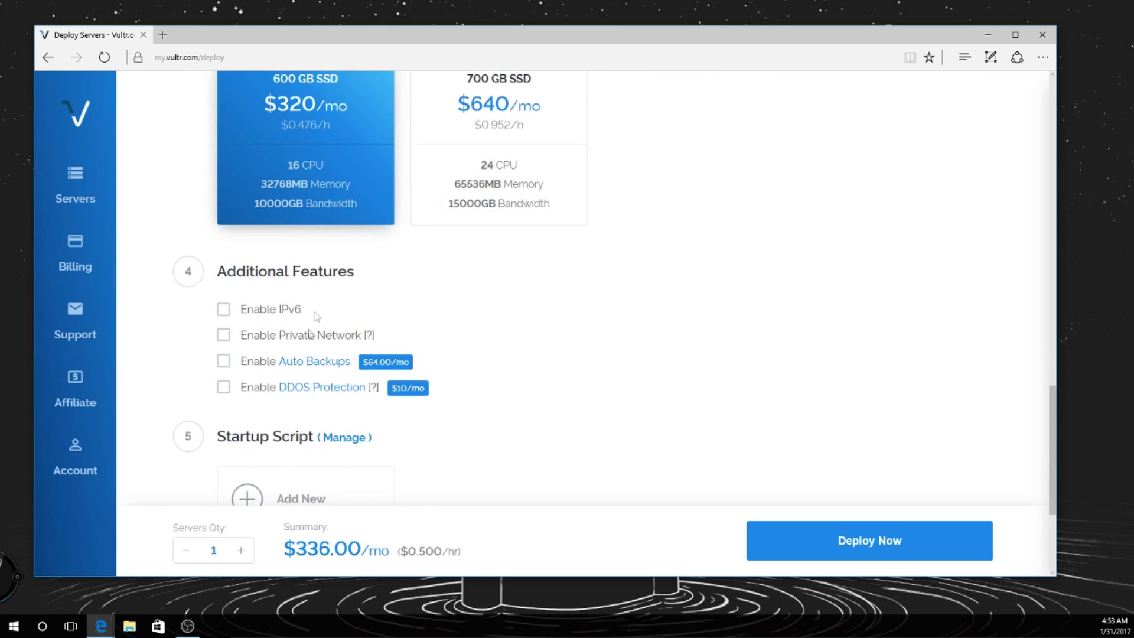
scroll(307, 304, "down", 1)
scroll(293, 283, "down", 1)
scroll(324, 302, "down", 1)
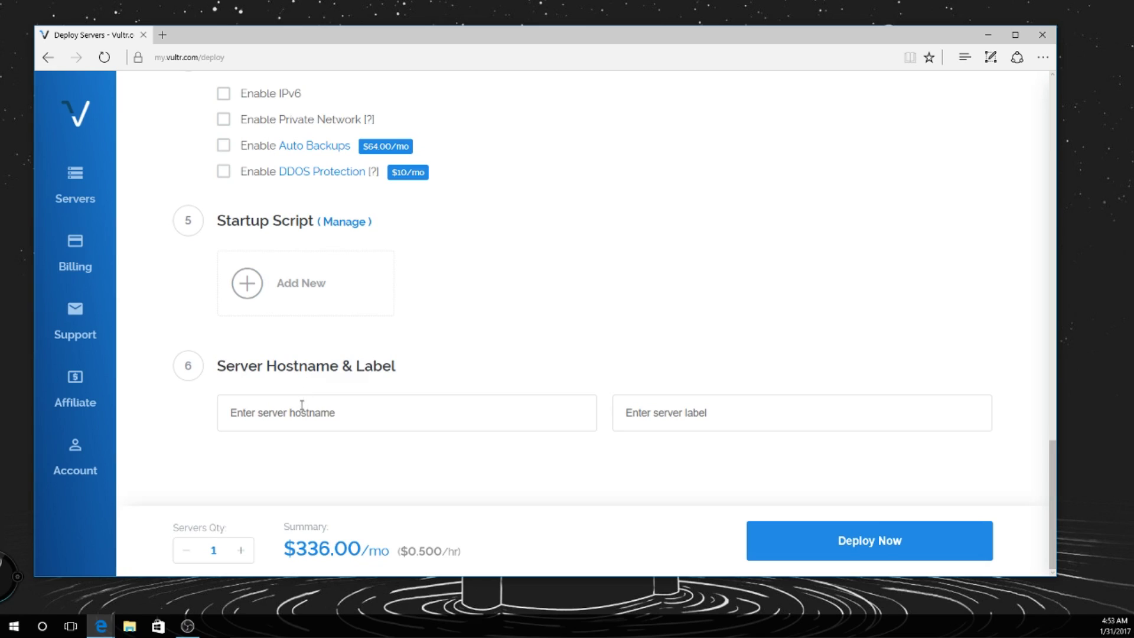
left_click(367, 411)
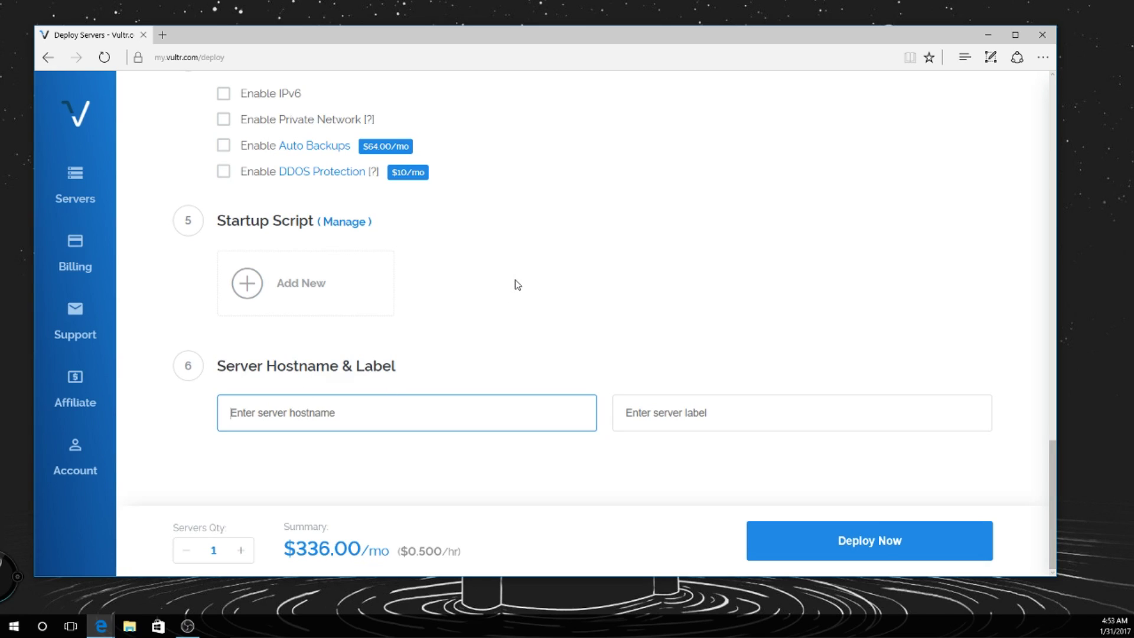
type("chase")
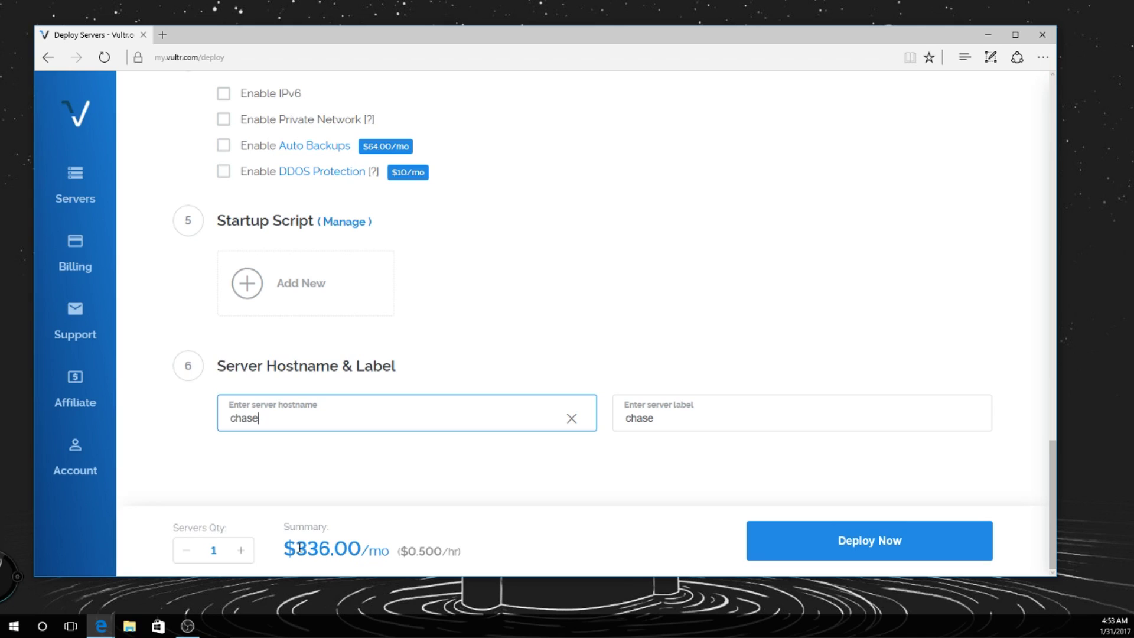
left_click(799, 539)
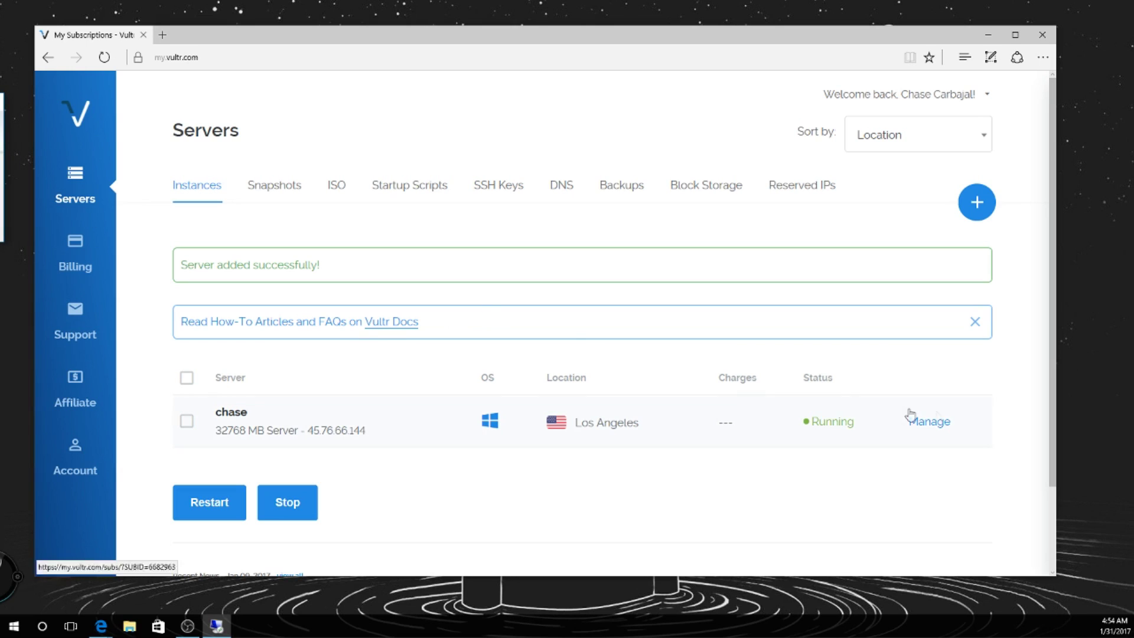
Open the new server's management page, check its current charges and refresh the installation status
left_click(933, 422)
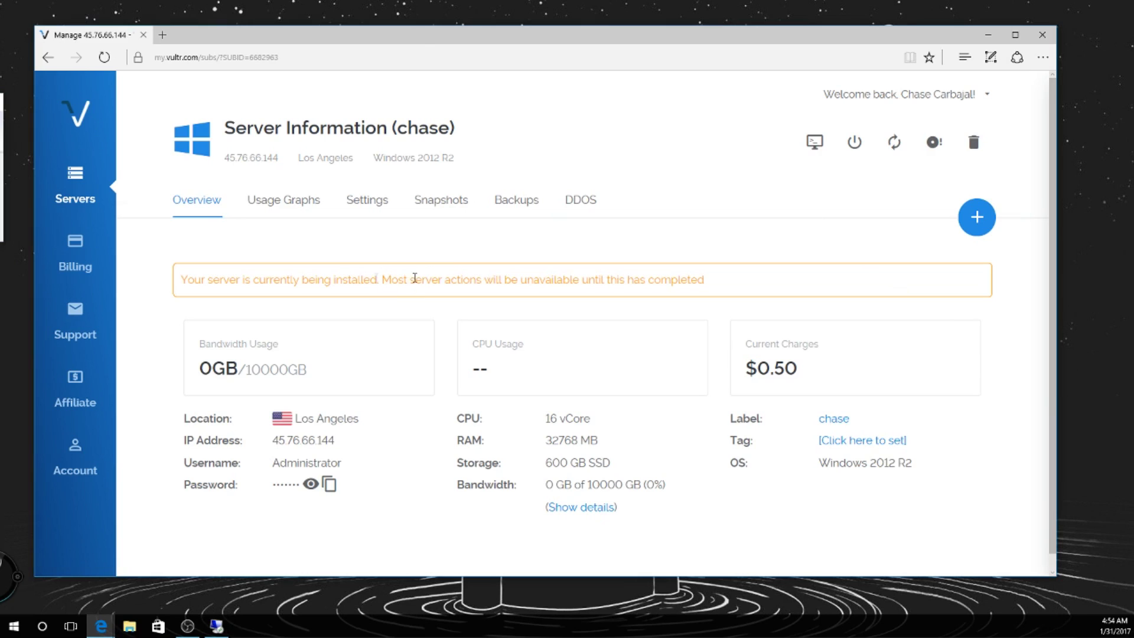
scroll(352, 319, "down", 1)
left_click_drag(806, 356, 765, 353)
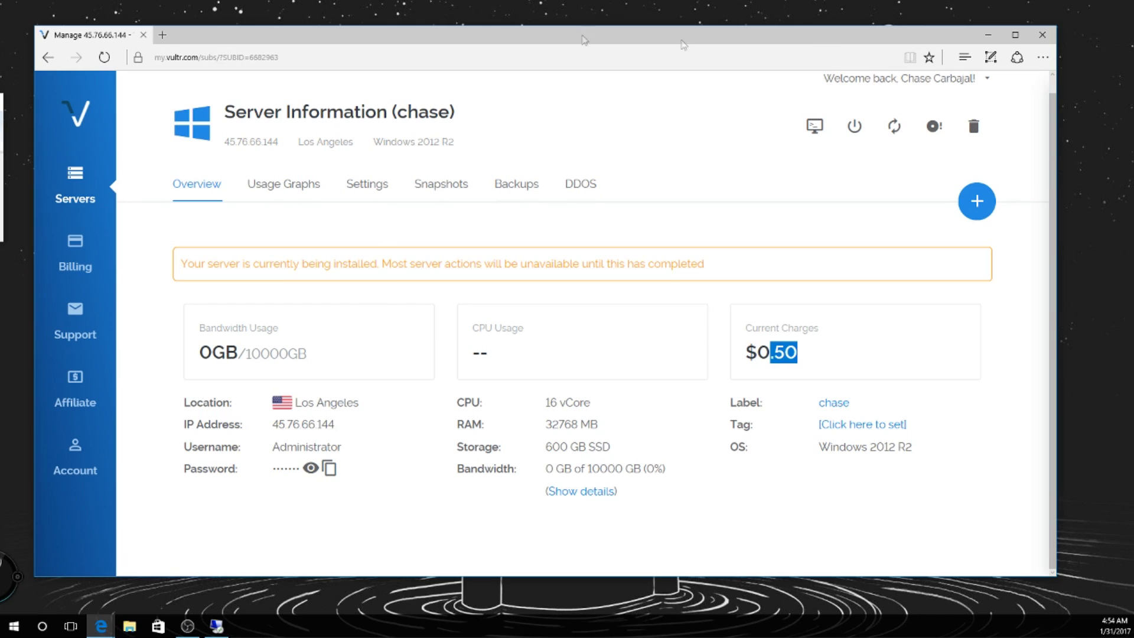
left_click(105, 58)
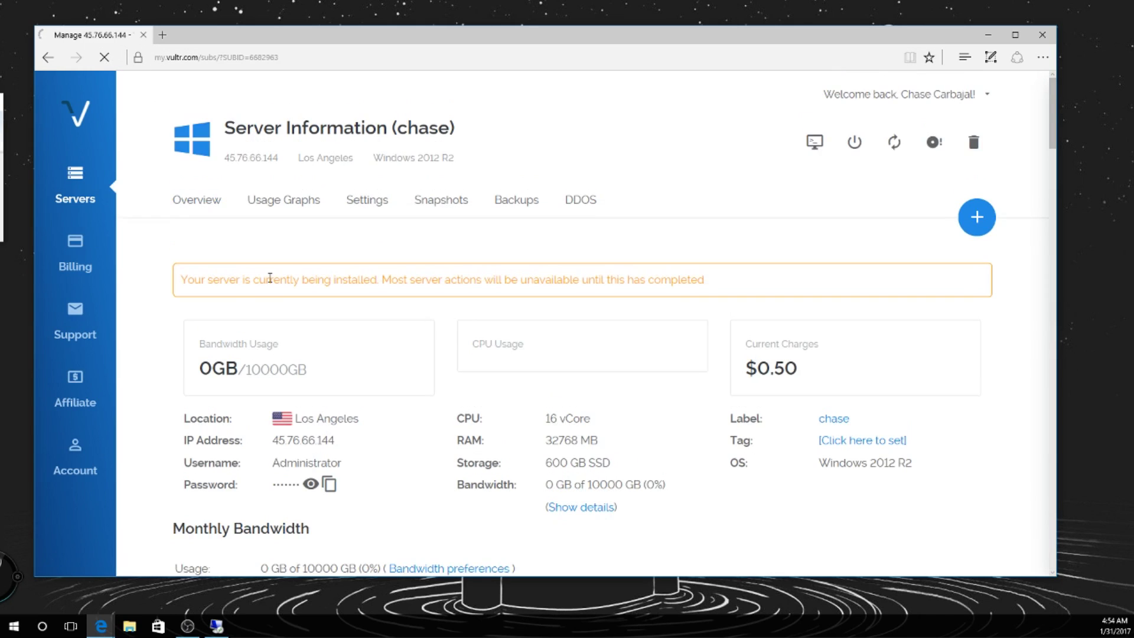
left_click(106, 57)
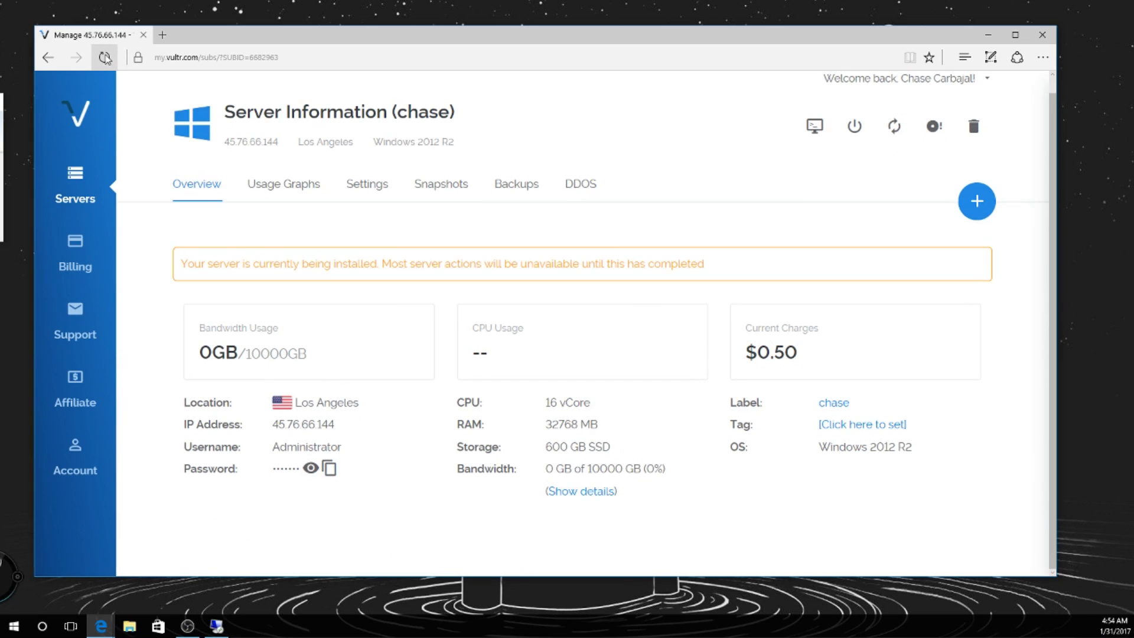
left_click(64, 187)
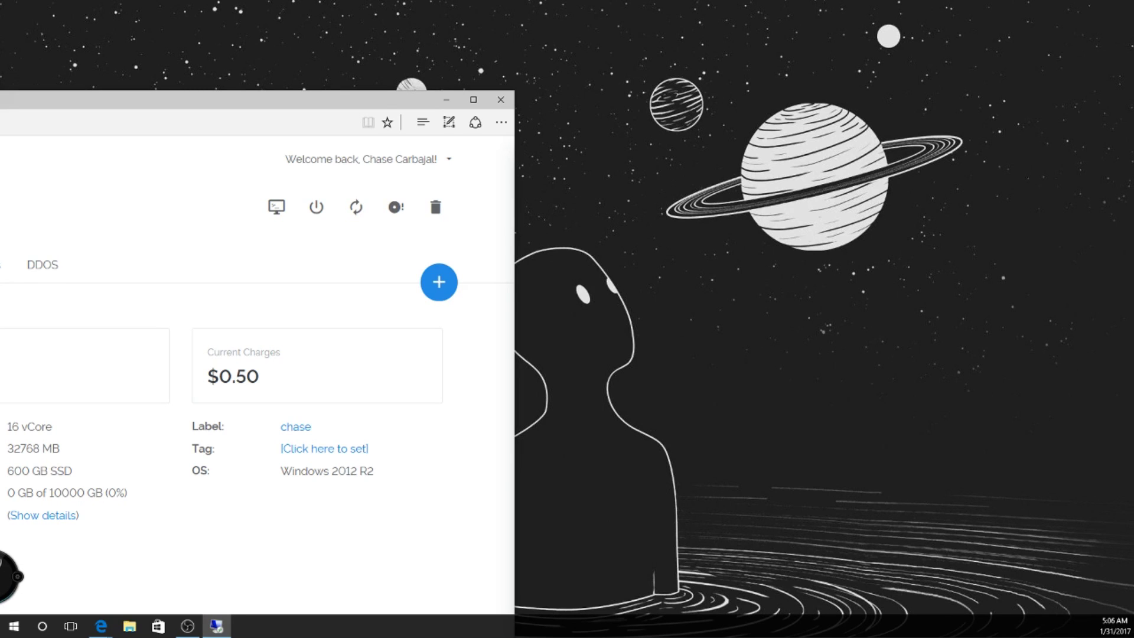
Log in to the server over Remote Desktop as administrator with the account password, accepting the untrusted certificate
left_click_drag(251, 55, 347, 42)
left_click(341, 143)
key("ctrl+v")
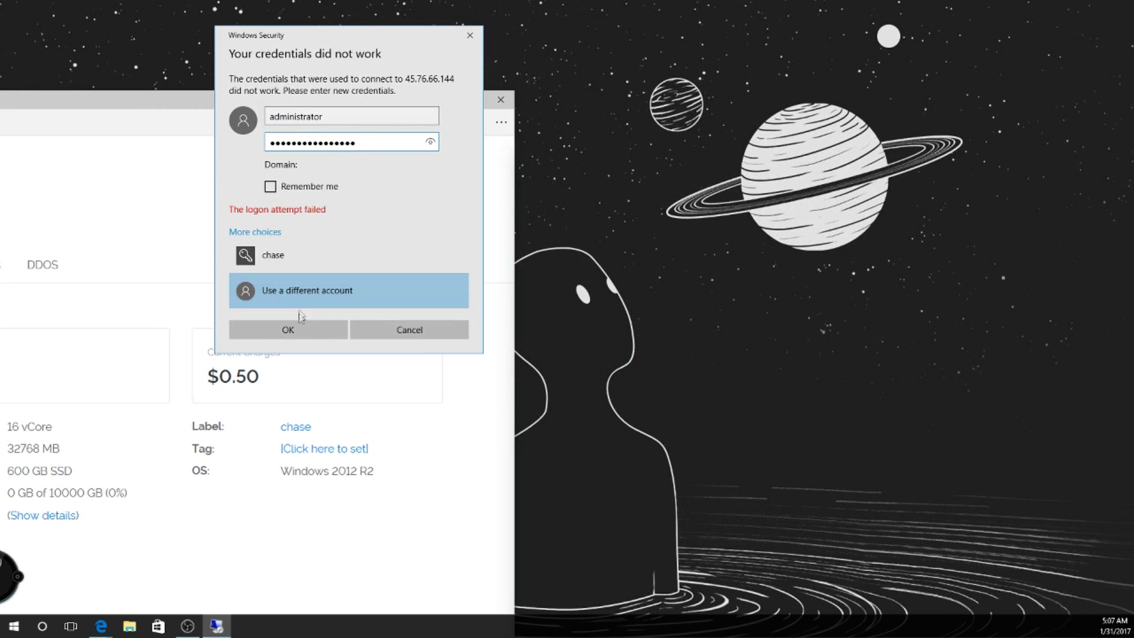
left_click(295, 330)
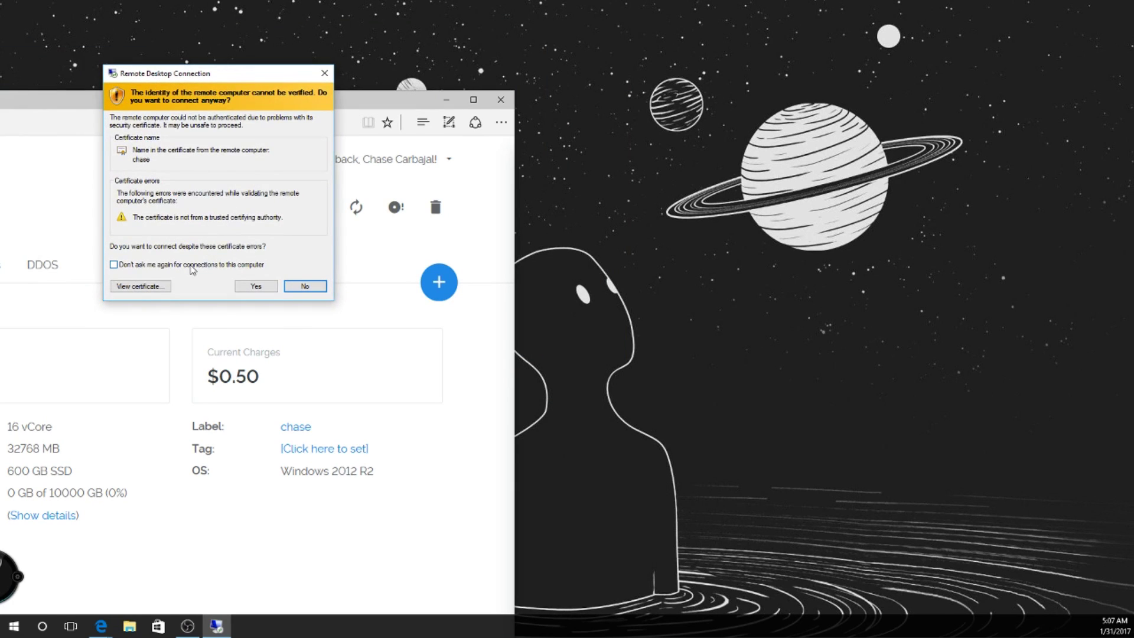
left_click(256, 286)
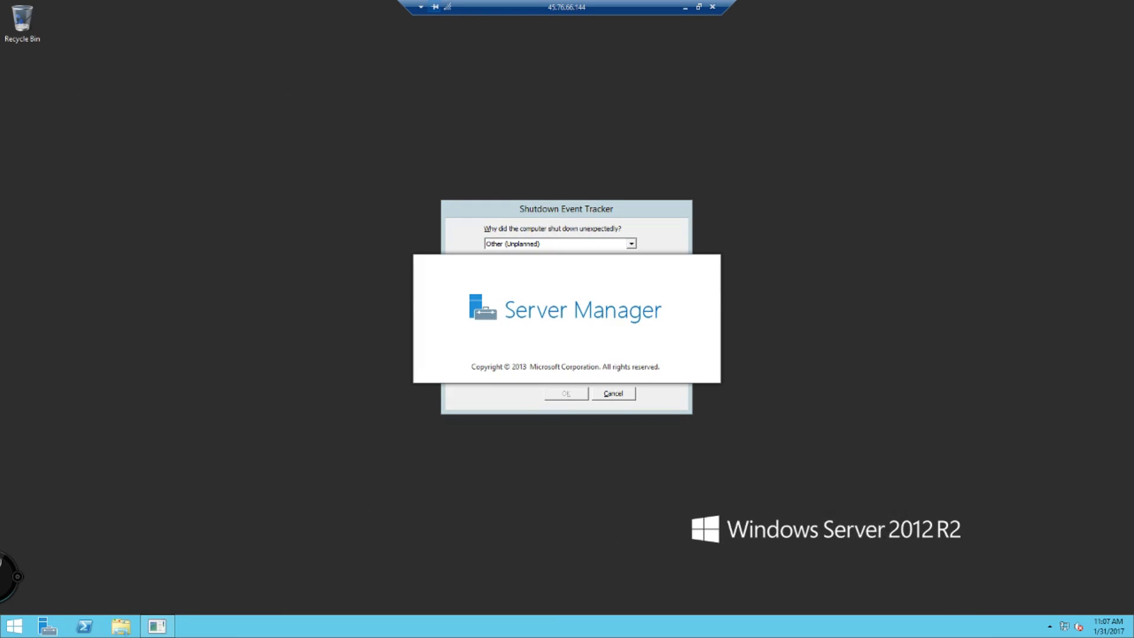
Dismiss the Shutdown Event Tracker on the remote server and minimize the local browser window
left_click(501, 210)
left_click(611, 393)
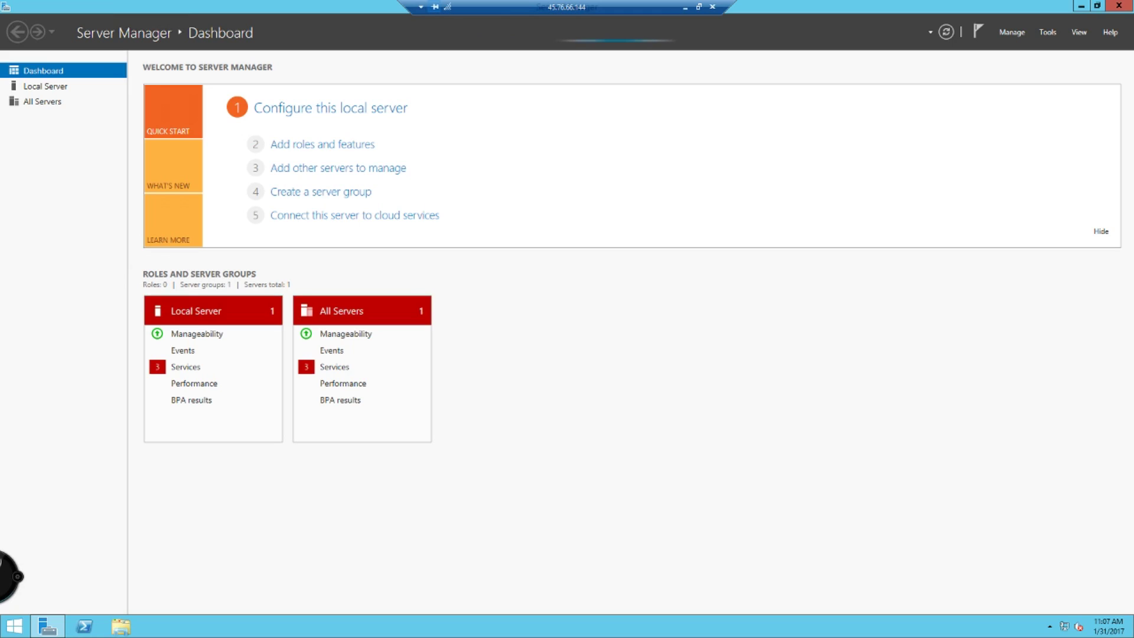
key("alt+Tab")
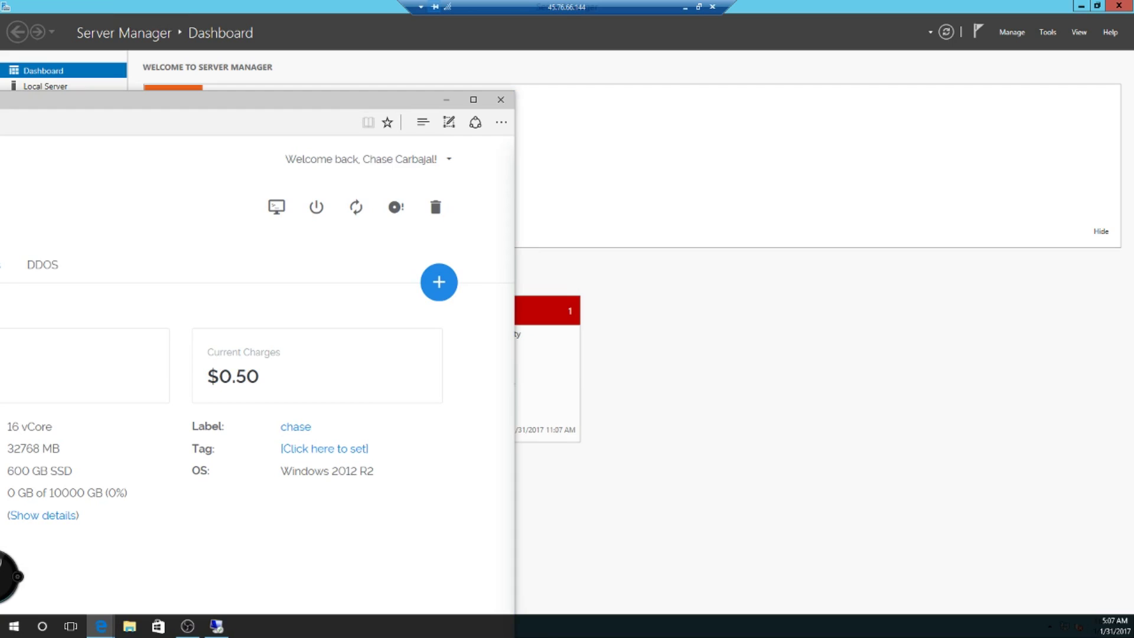
left_click(446, 99)
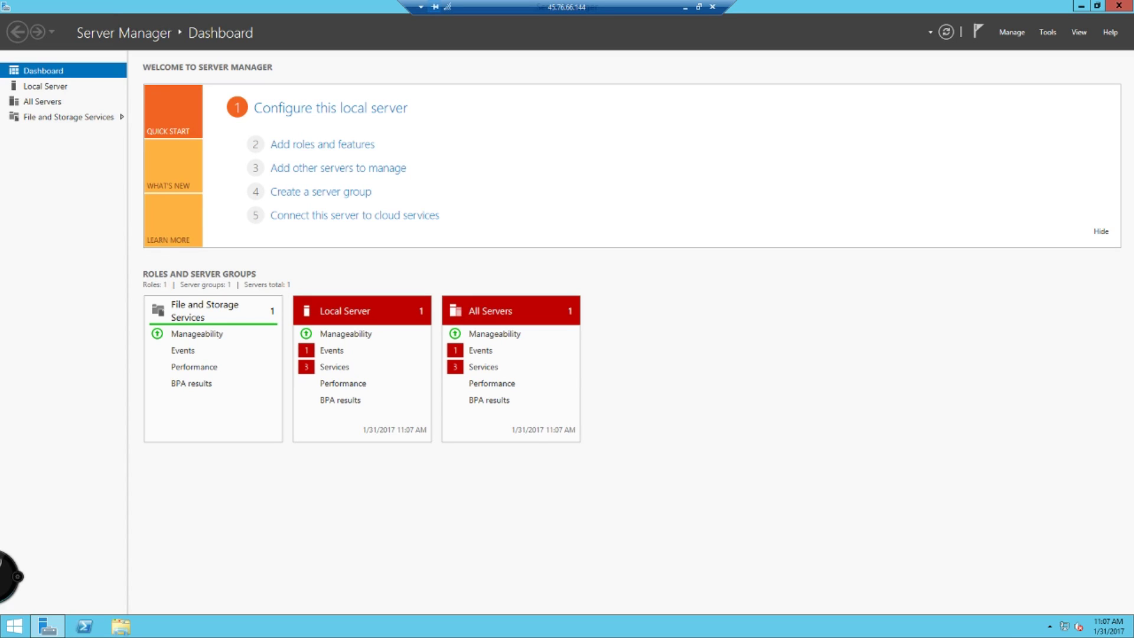
Start the Add Roles and Features Wizard with a role-based installation on the listed server from the server pool
left_click(290, 146)
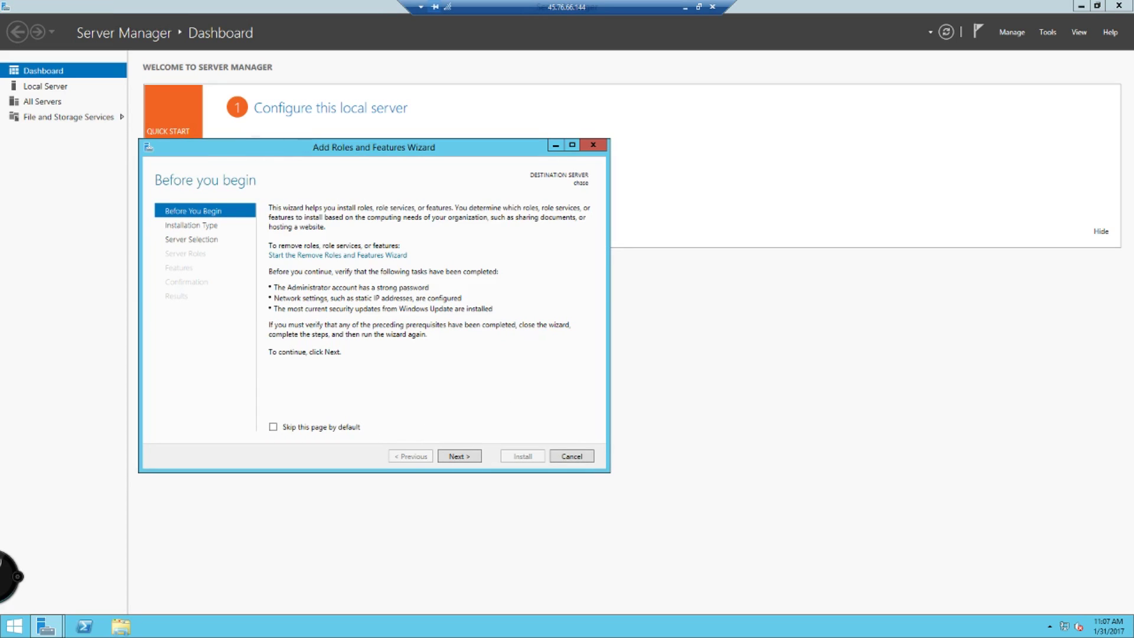
left_click(459, 456)
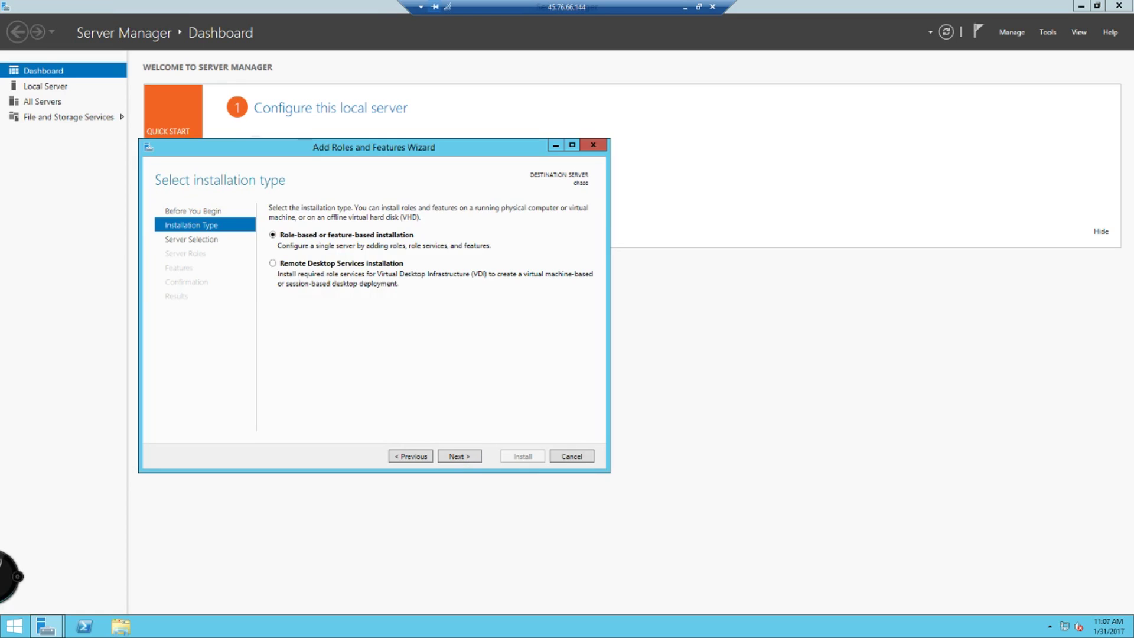
left_click(449, 458)
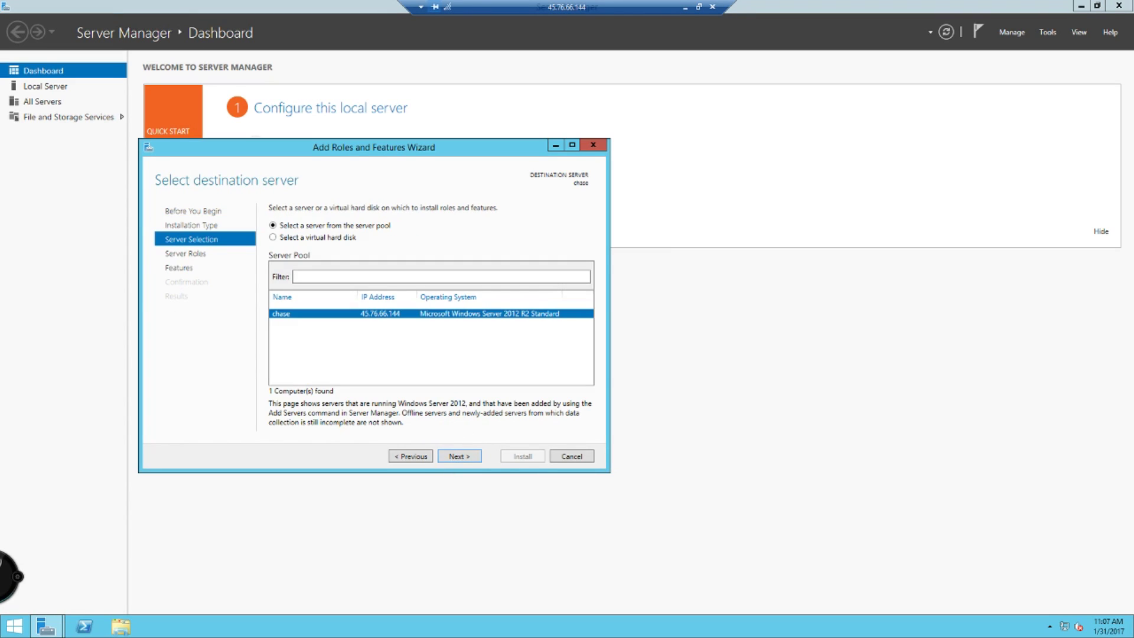
left_click(459, 457)
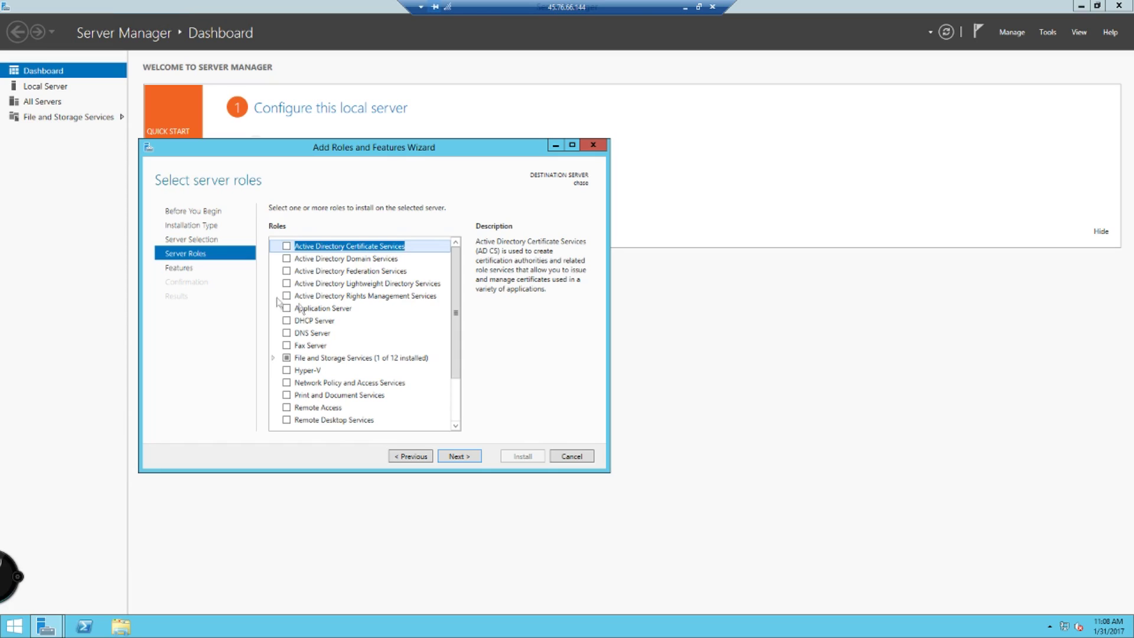
Look through the available server roles and continue to the features without adding any role
scroll(405, 329, "down", 2)
scroll(348, 314, "up", 2)
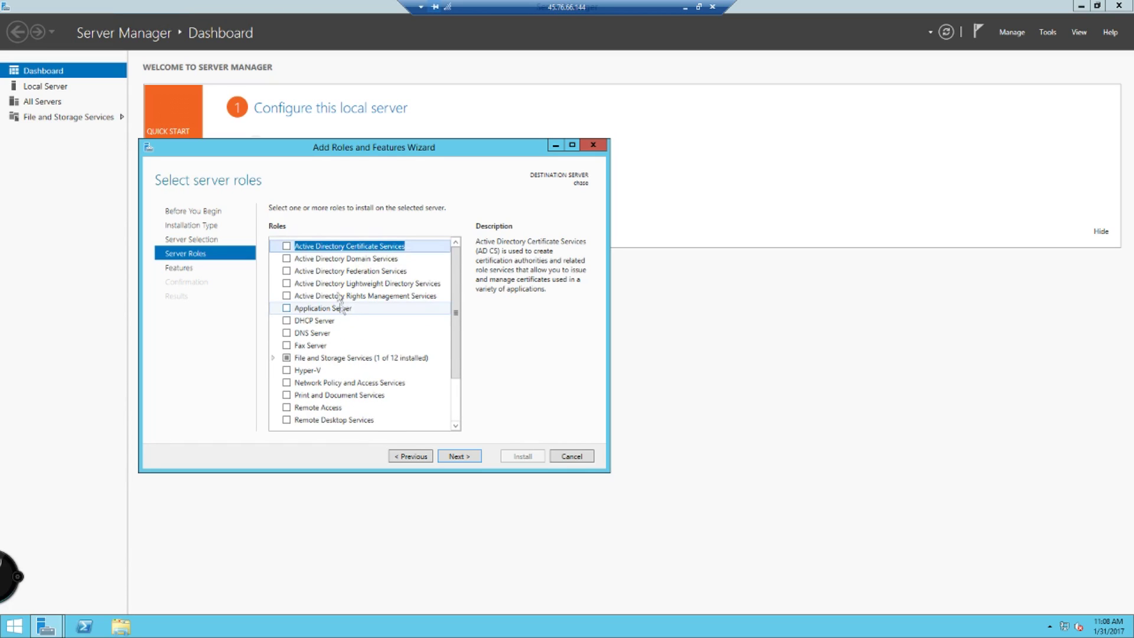
scroll(340, 298, "down", 2)
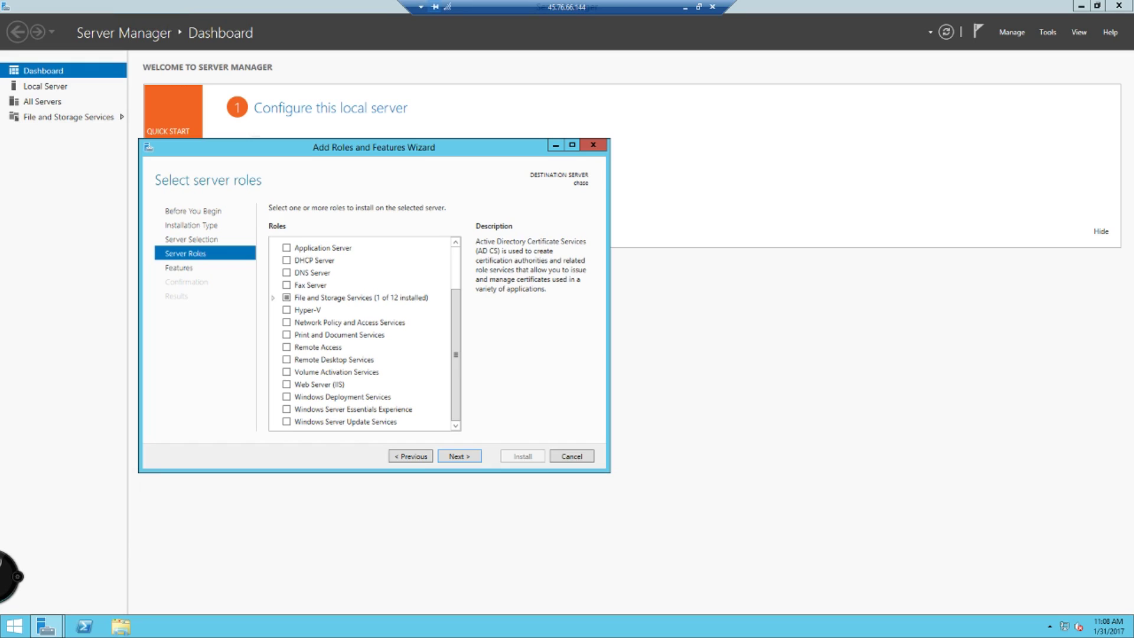
left_click(470, 457)
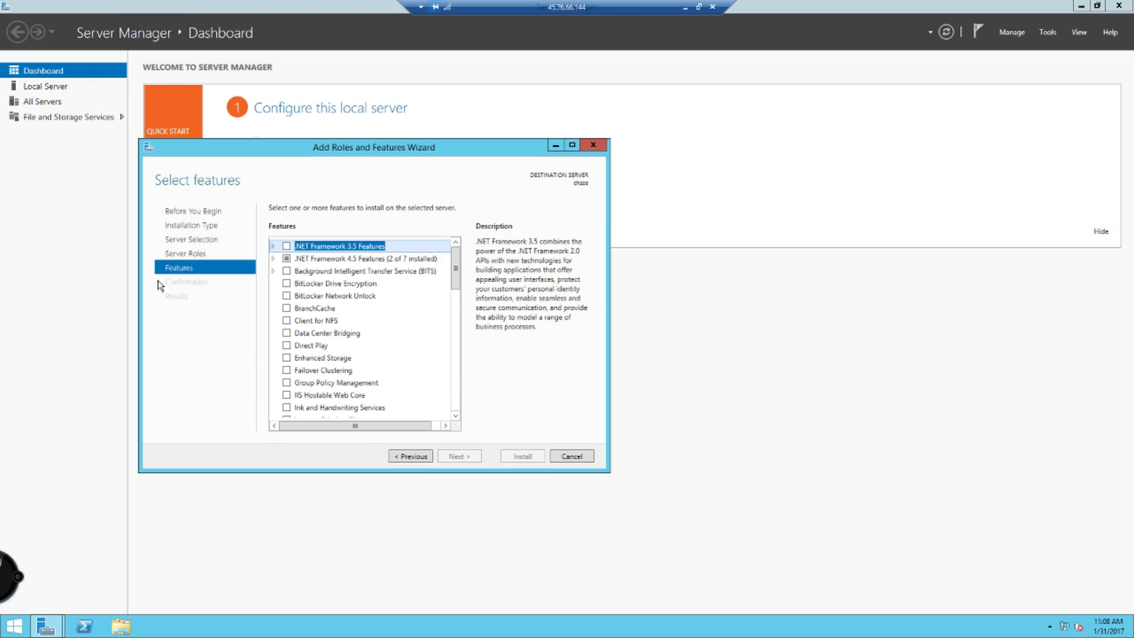
Select .NET Framework 3.5 Features for installation and proceed to the confirmation page
left_click(272, 245)
left_click(272, 245)
left_click(287, 246)
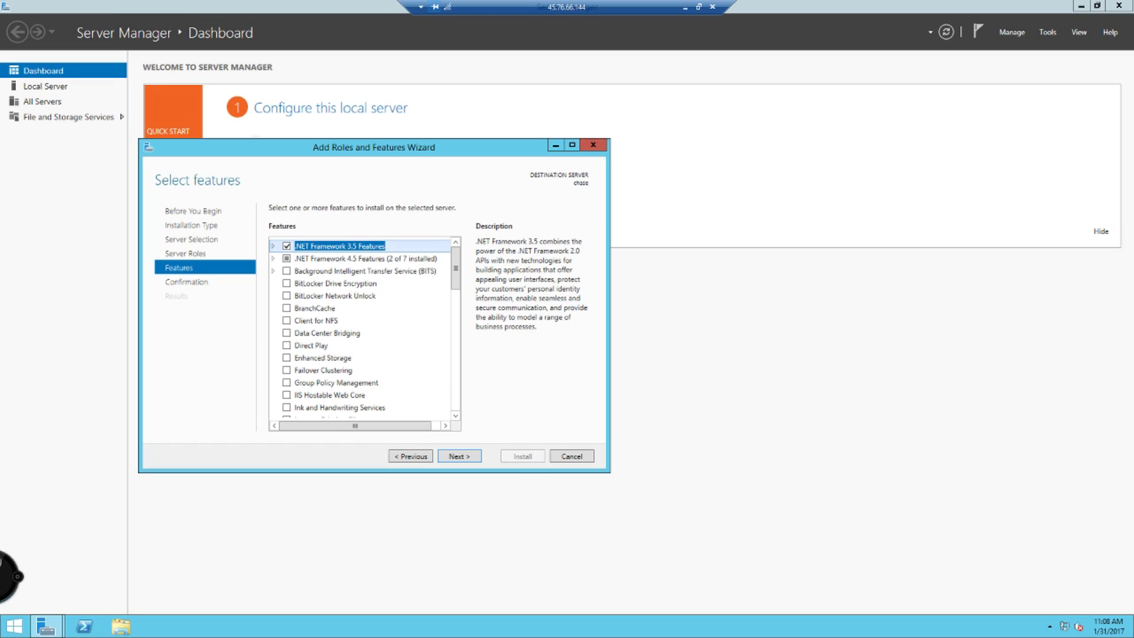
left_click(459, 456)
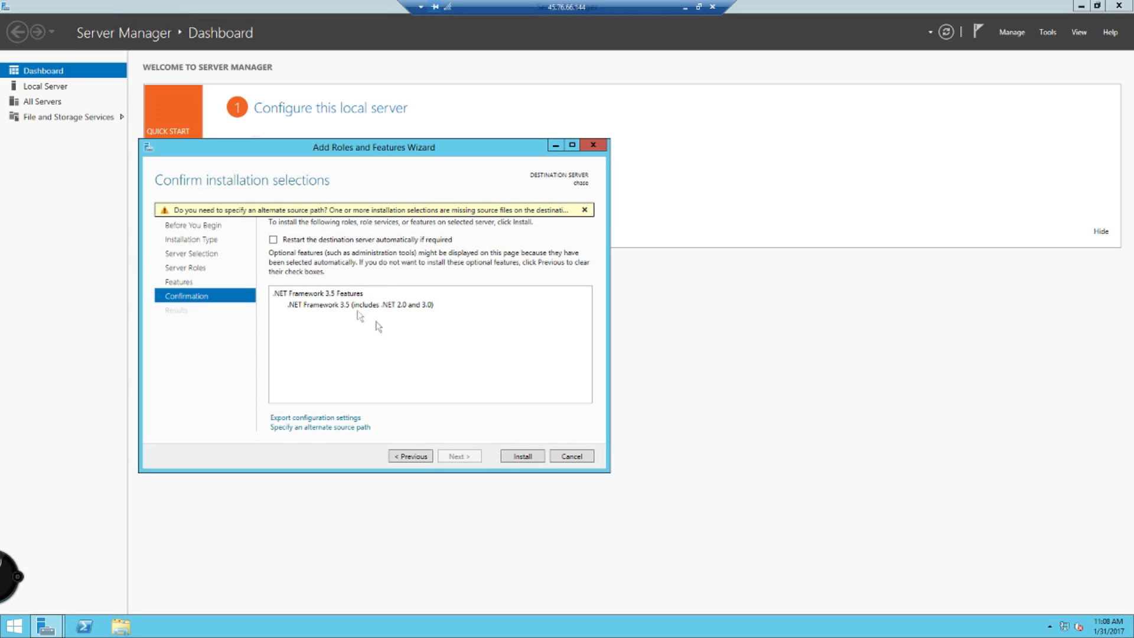
Install the .NET Framework 3.5 feature, then close the wizard and Server Manager once the installation completes
left_click(523, 456)
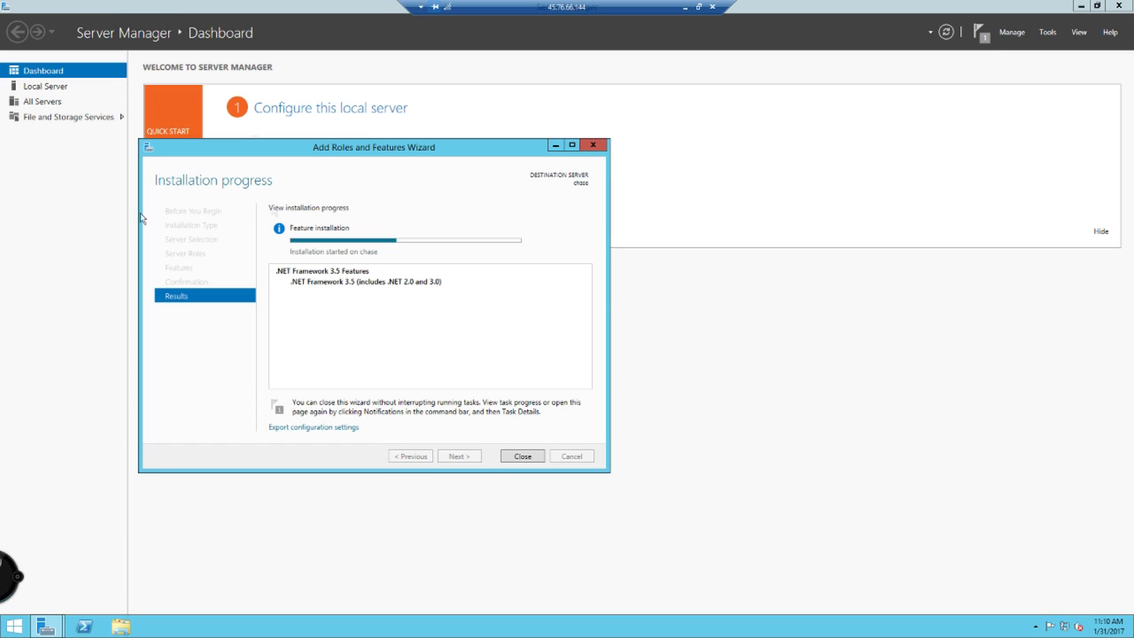
left_click_drag(395, 153, 595, 92)
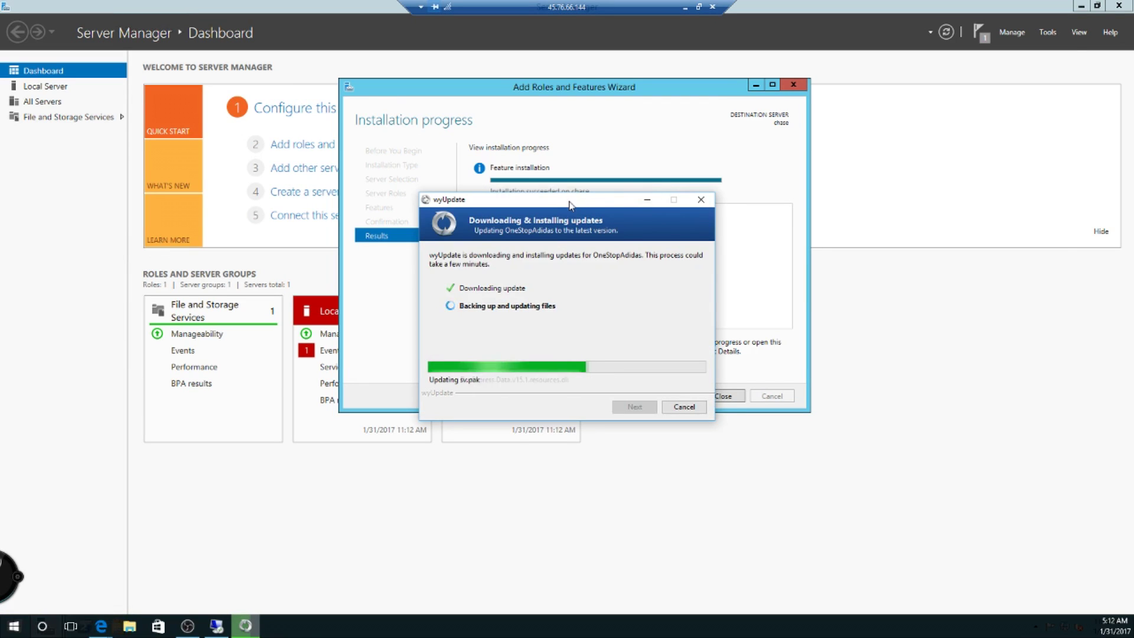
key("Return")
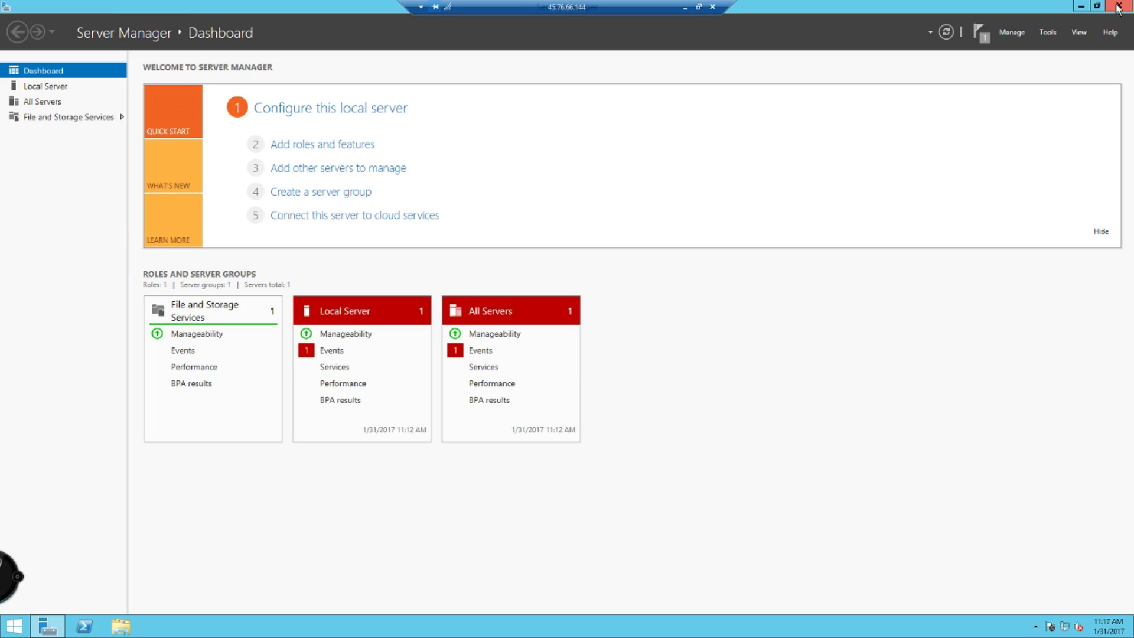
left_click(1118, 7)
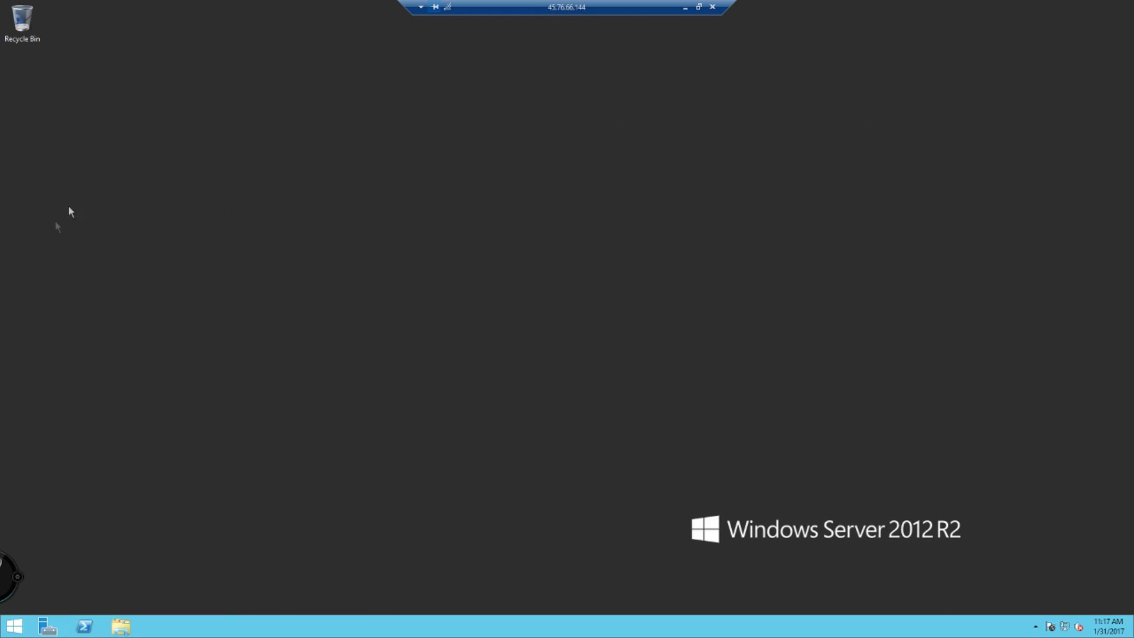
Open Internet Explorer on the remote server and search for "uploadfules" in a new tab
left_click(14, 626)
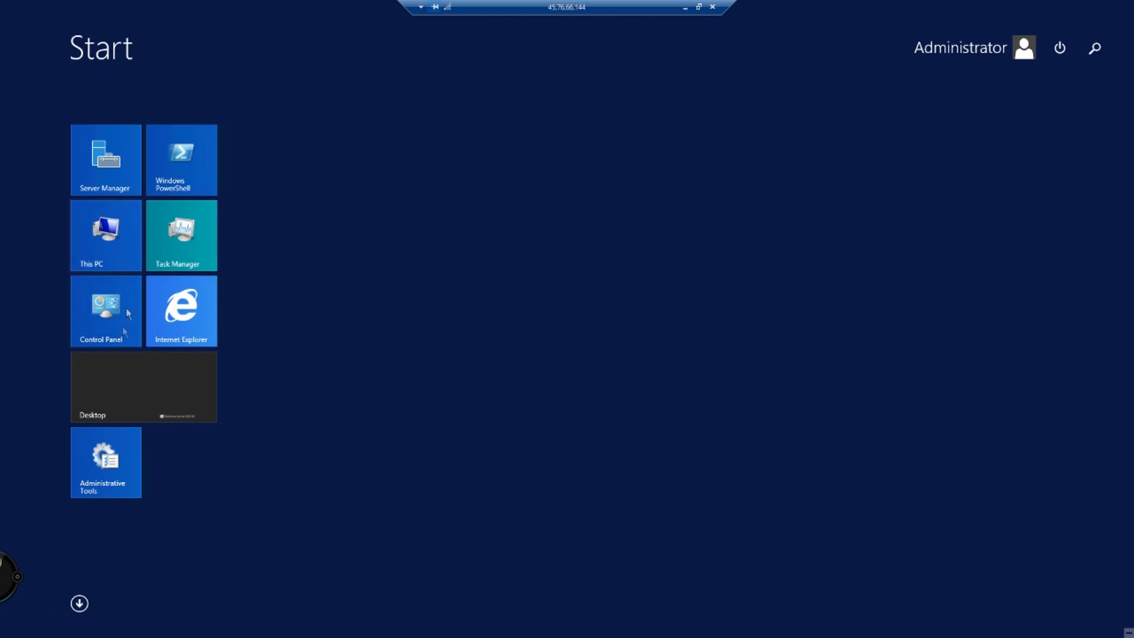
left_click(155, 340)
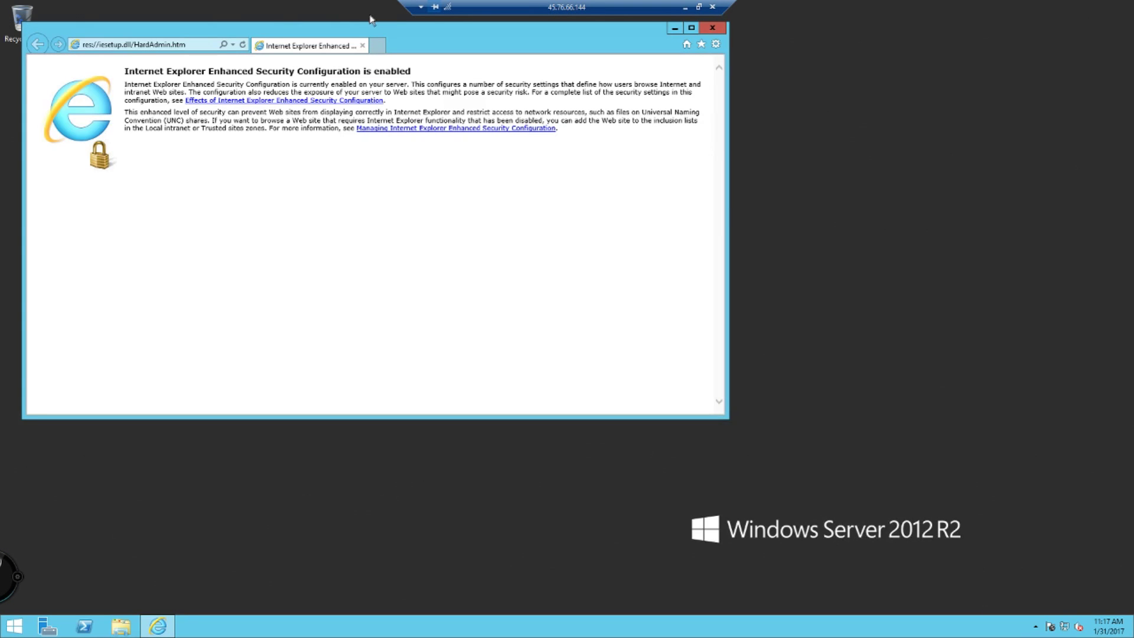
left_click_drag(431, 46, 551, 104)
left_click(522, 104)
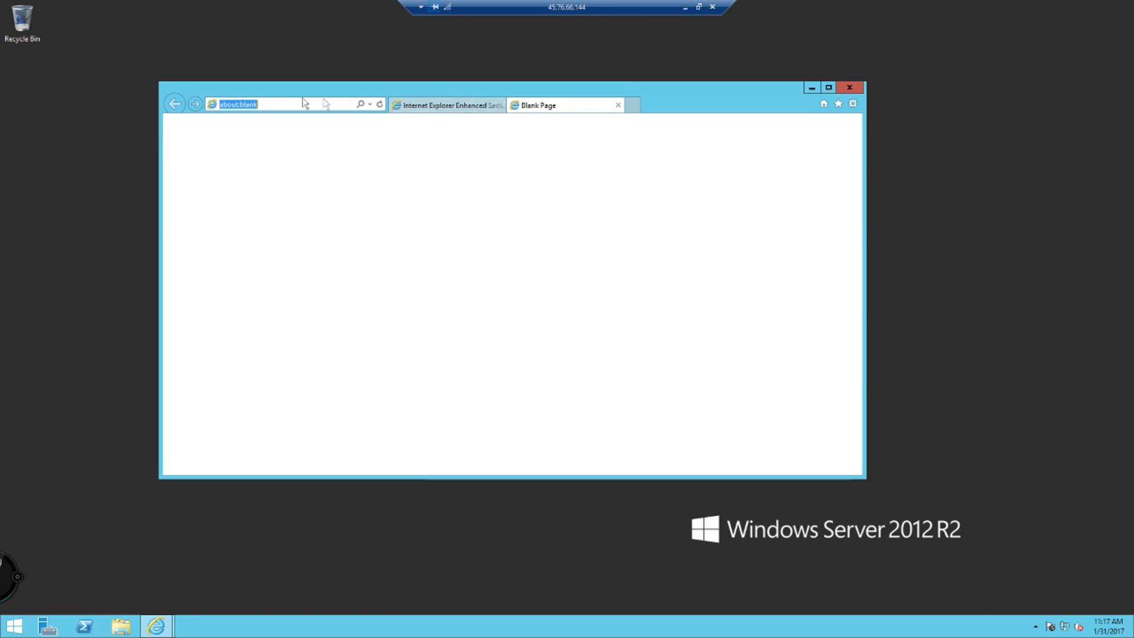
type("up")
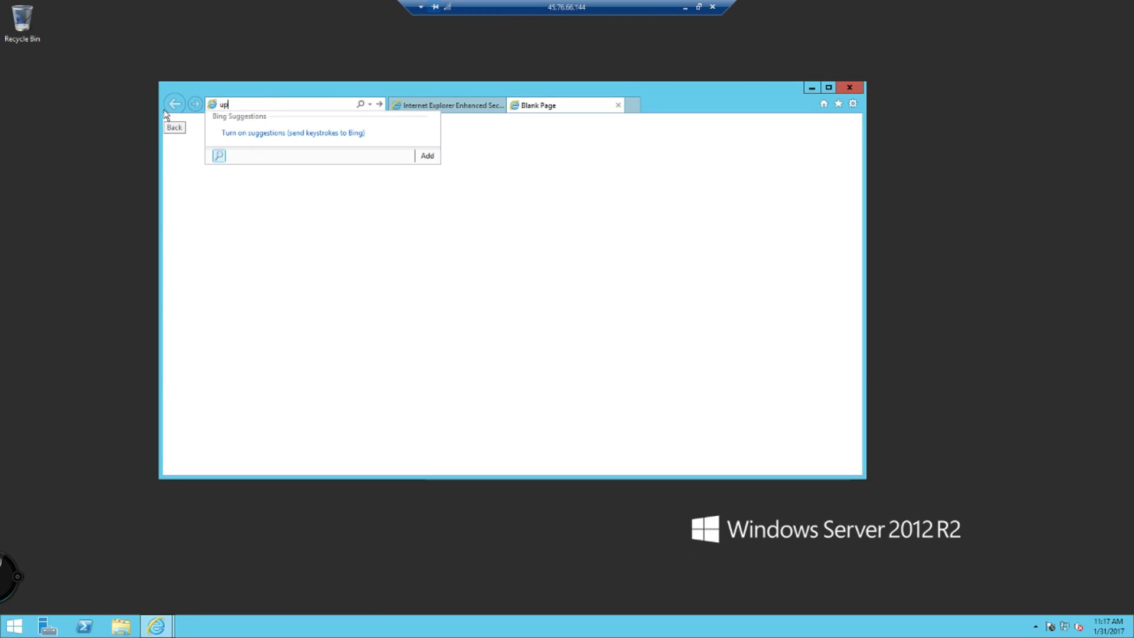
type("loadfiles")
key("Return")
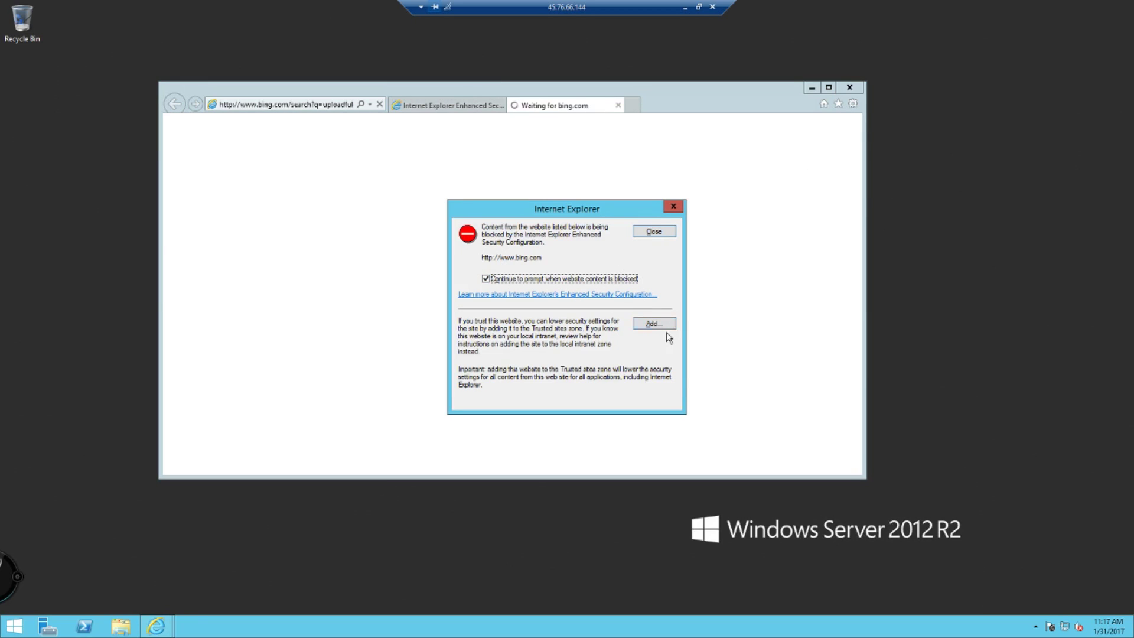
left_click(652, 324)
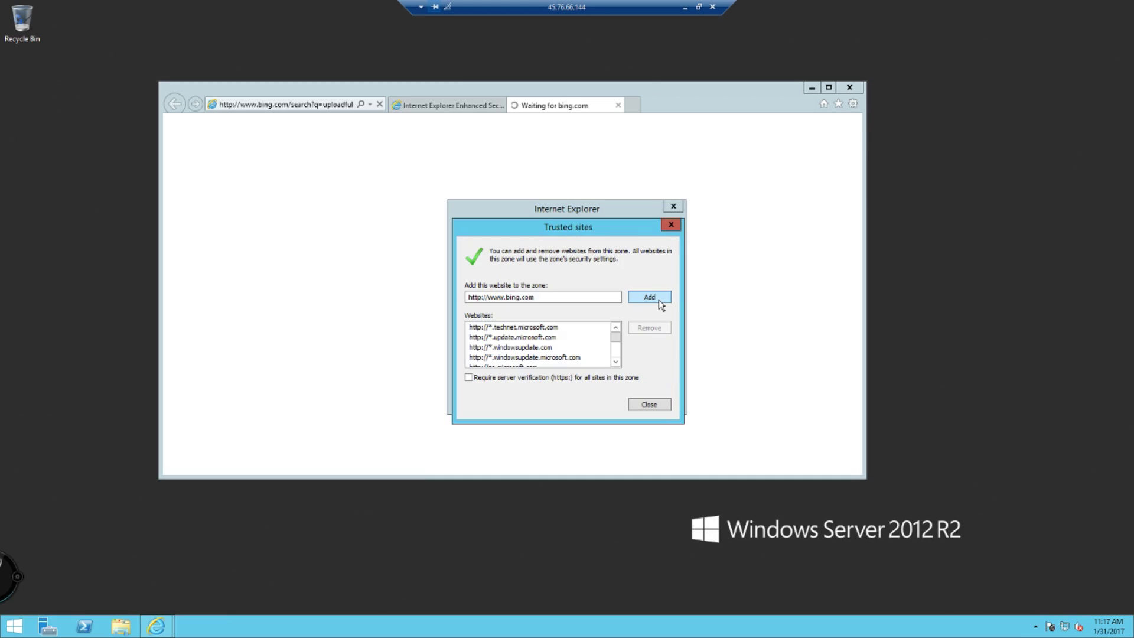
left_click(658, 300)
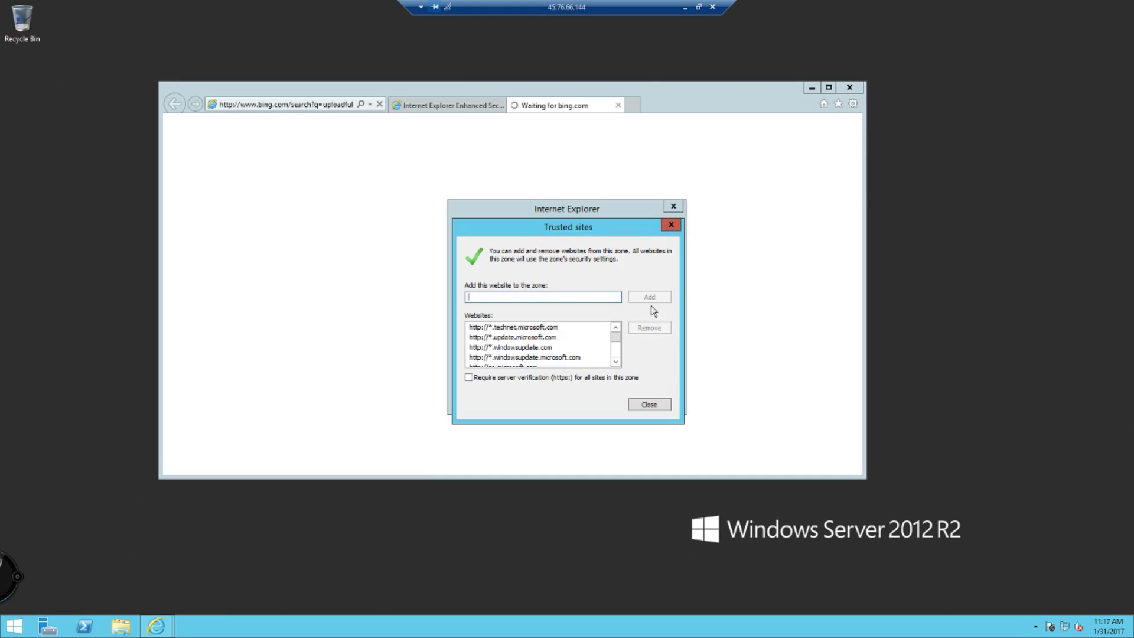
left_click(650, 405)
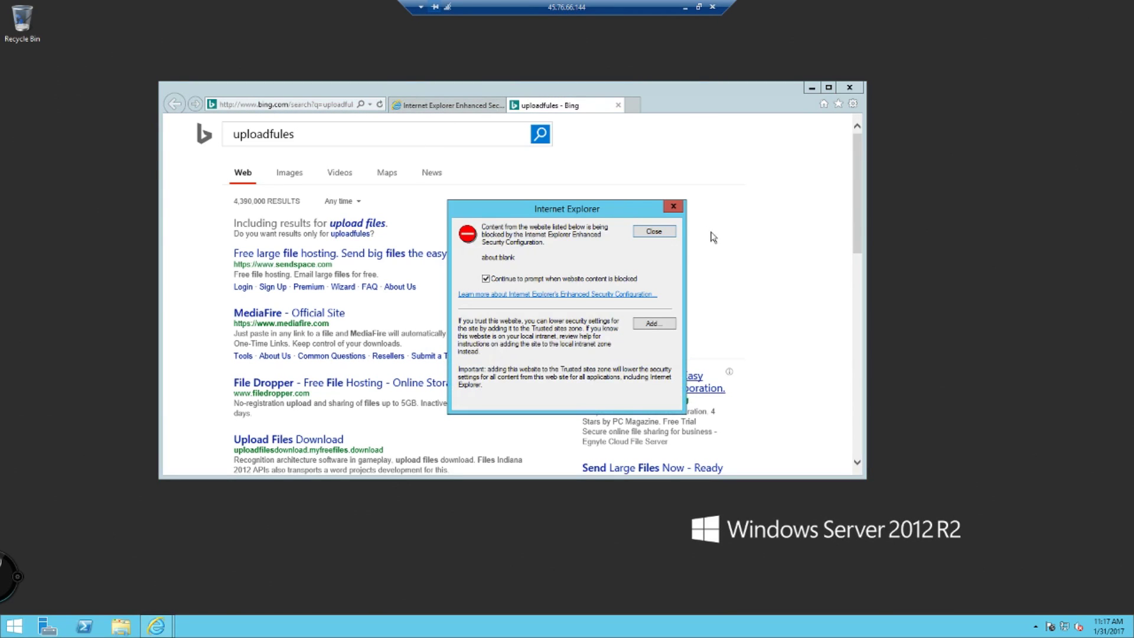
left_click(679, 210)
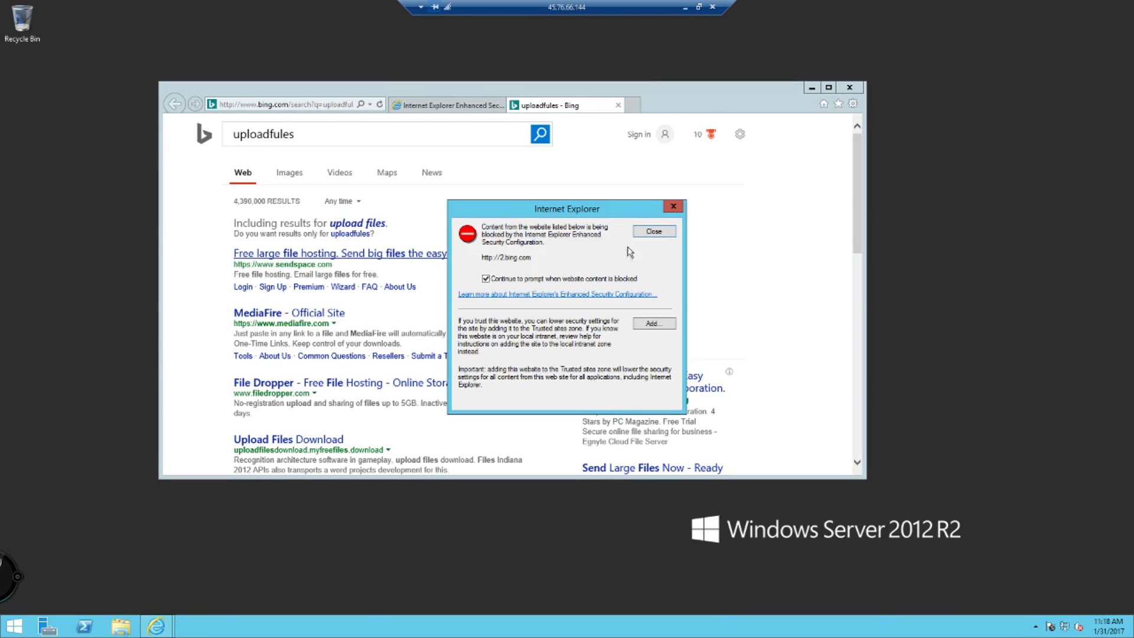
left_click(673, 206)
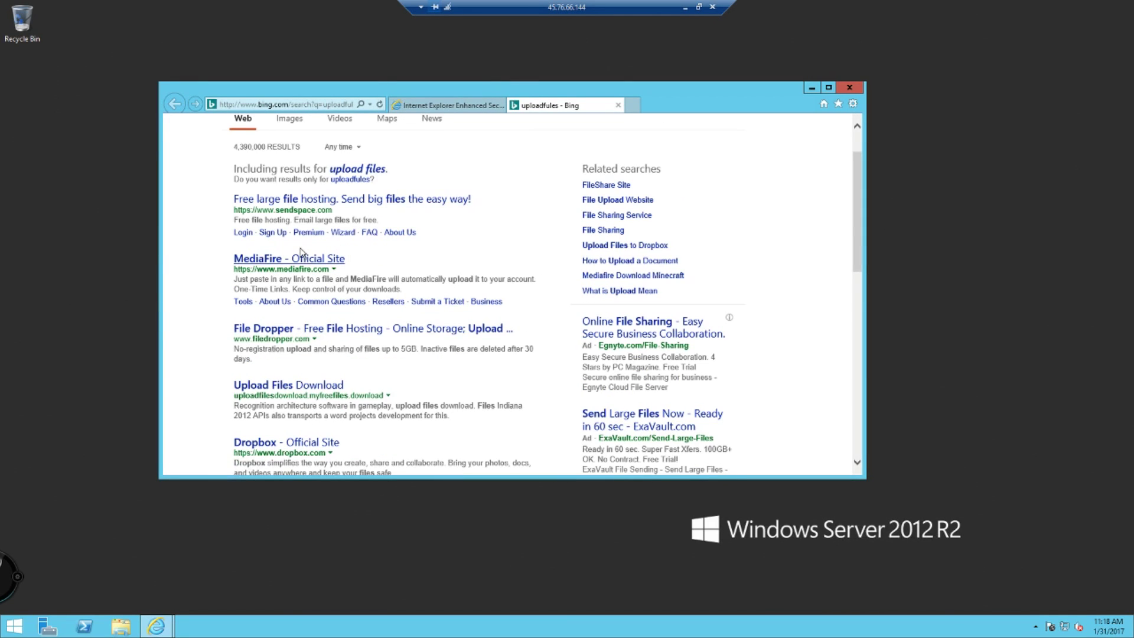
Look over the search results and search for the suggested term "uploadfiles.eu" instead
scroll(307, 278, "down", 1)
scroll(307, 286, "up", 2)
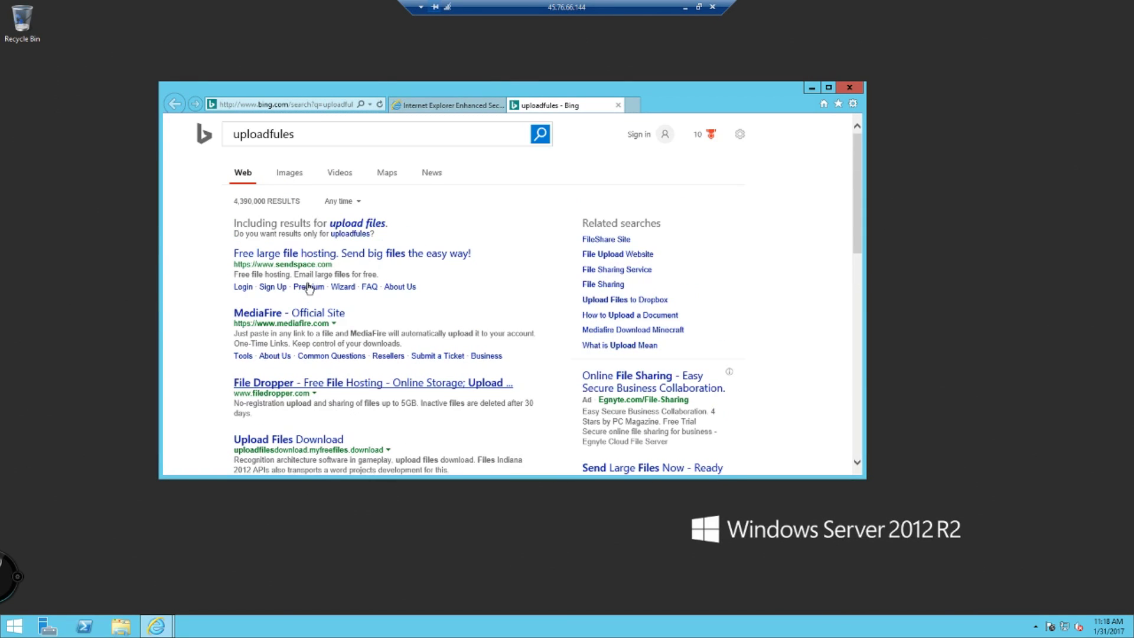
left_click(334, 135)
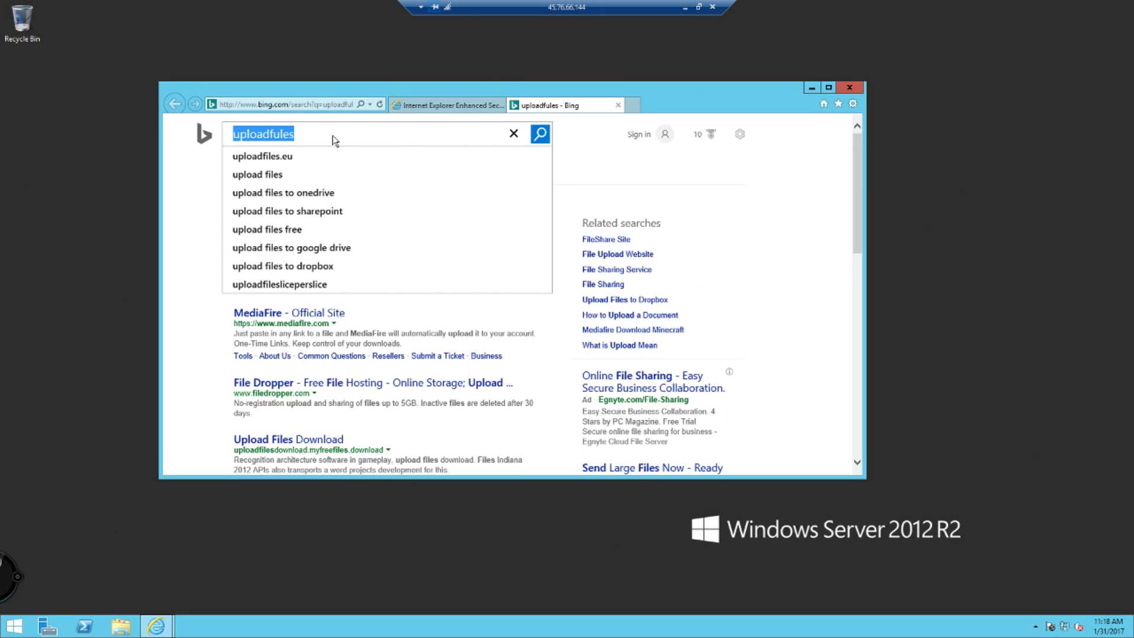
key("Down")
key("Return")
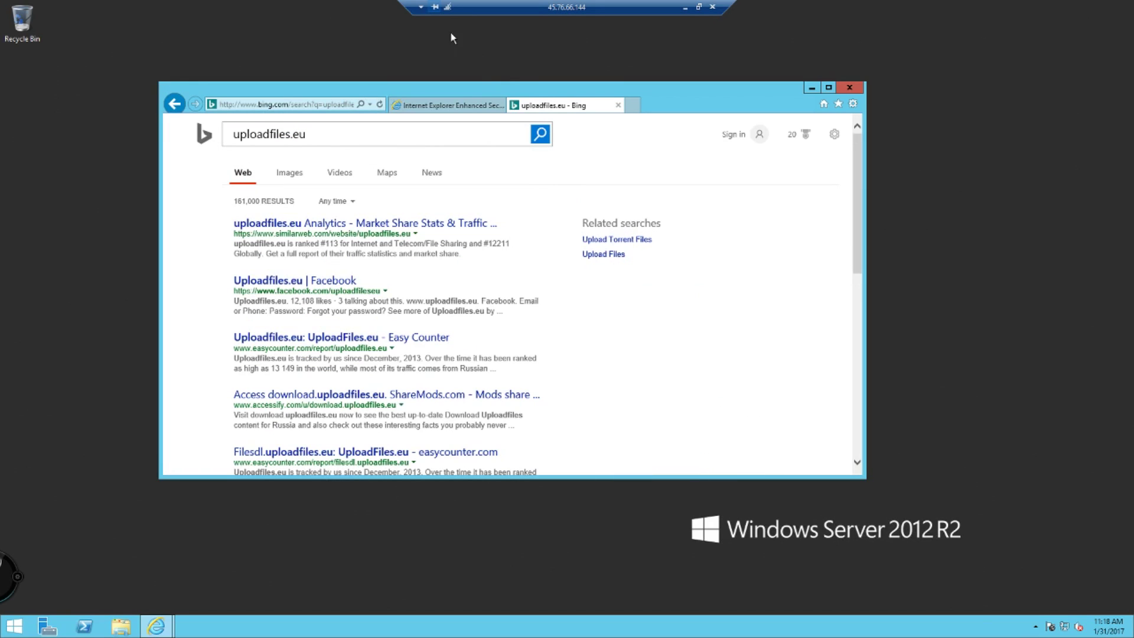
Shorten the search term to "uploadfiles" and run the search again
left_click(323, 133)
key("BackSpace")
key("BackSpace")
key("BackSpace")
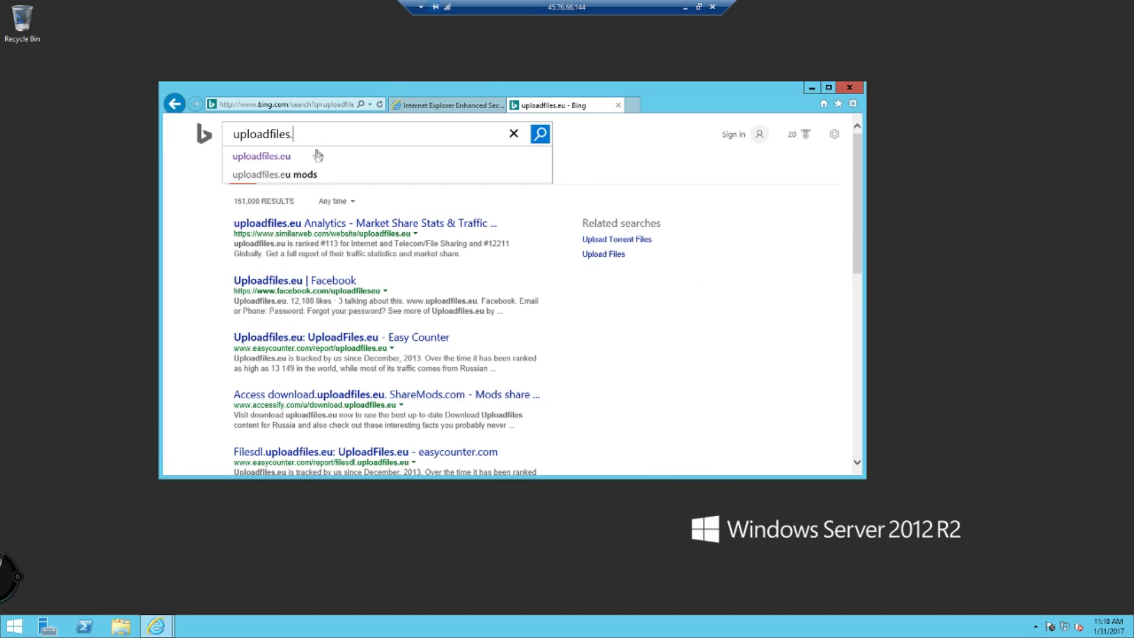
key("Return")
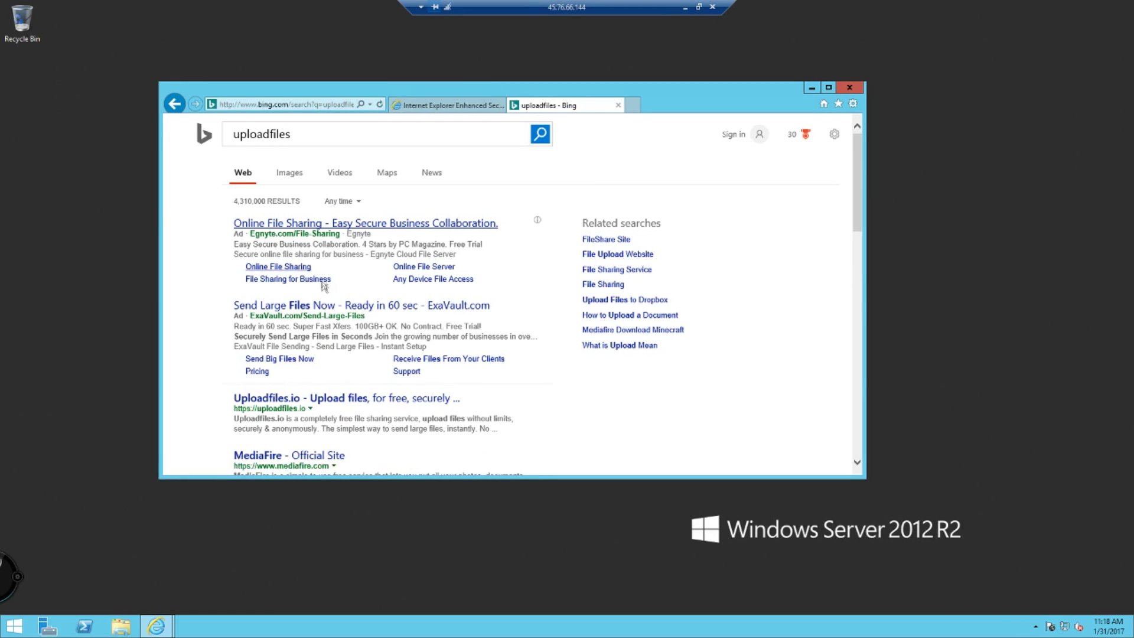
Open the Uploadfiles.io website from the results, accept the secure connection alert and close the Enhanced Security Configuration tab
left_click(331, 398)
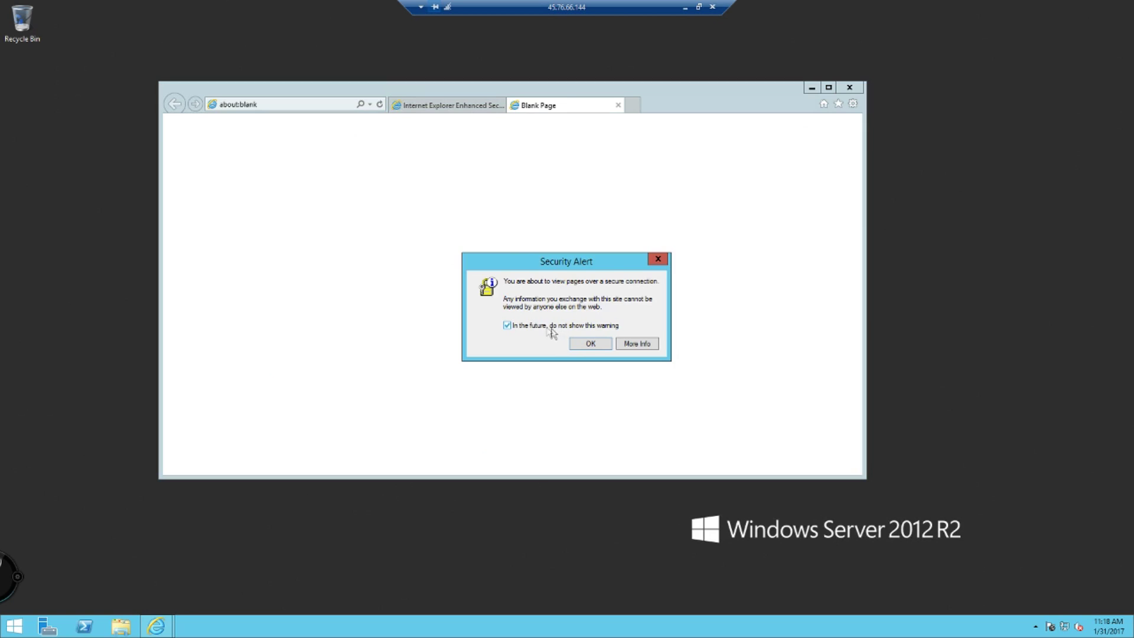
left_click(592, 348)
left_click(476, 102)
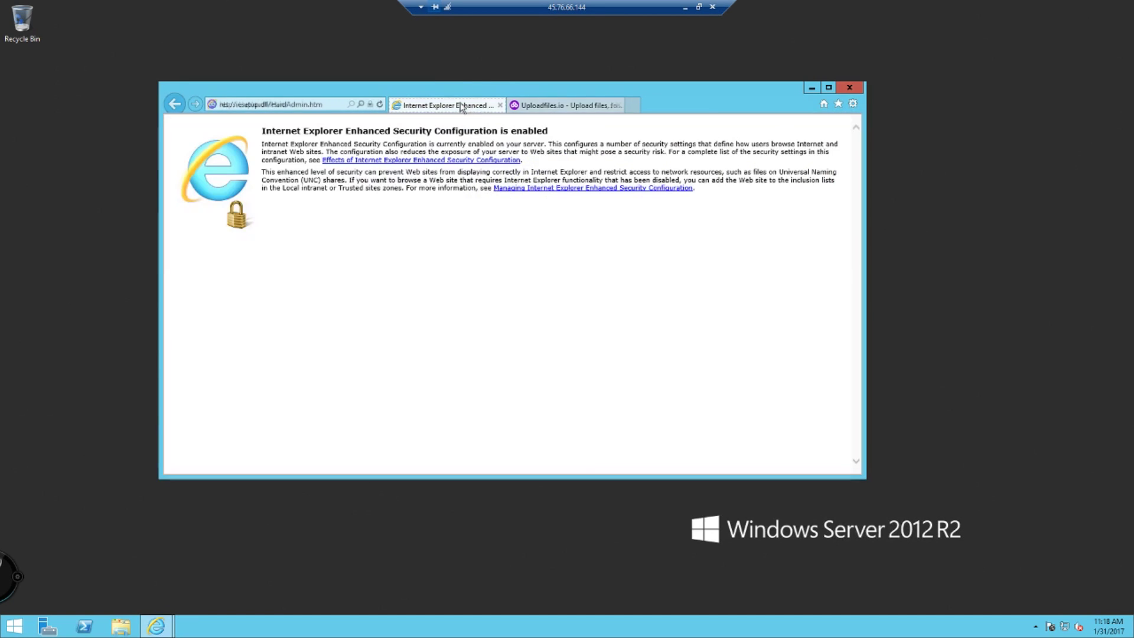
left_click(499, 105)
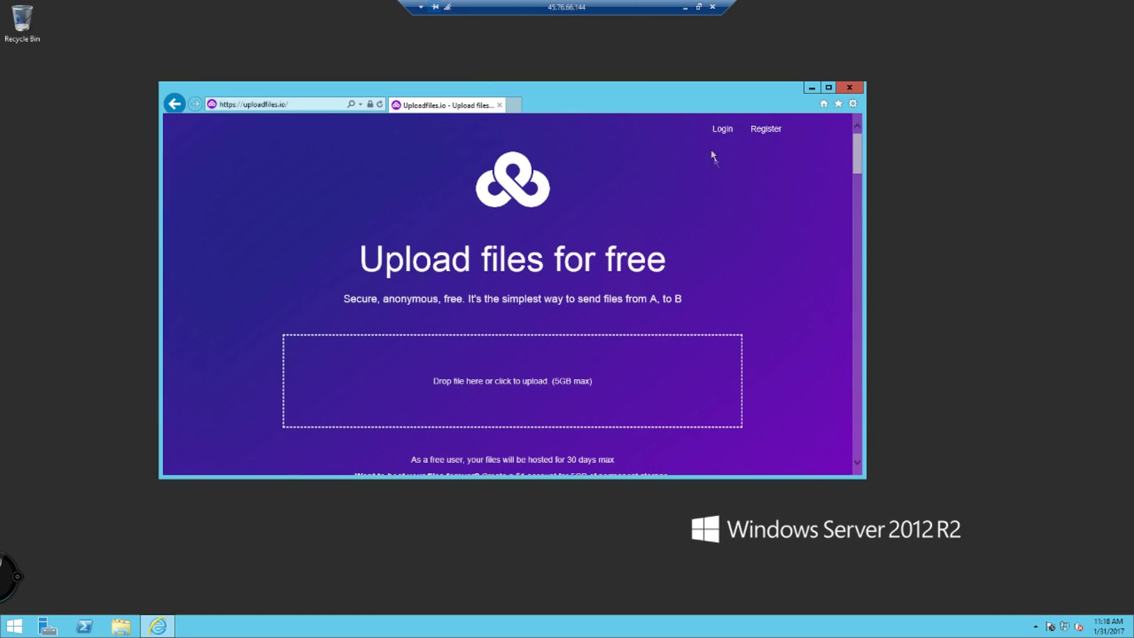
Log in to Uploadfiles.io with the account e-mail and password, and bring the file dashboard fully into view
left_click(722, 130)
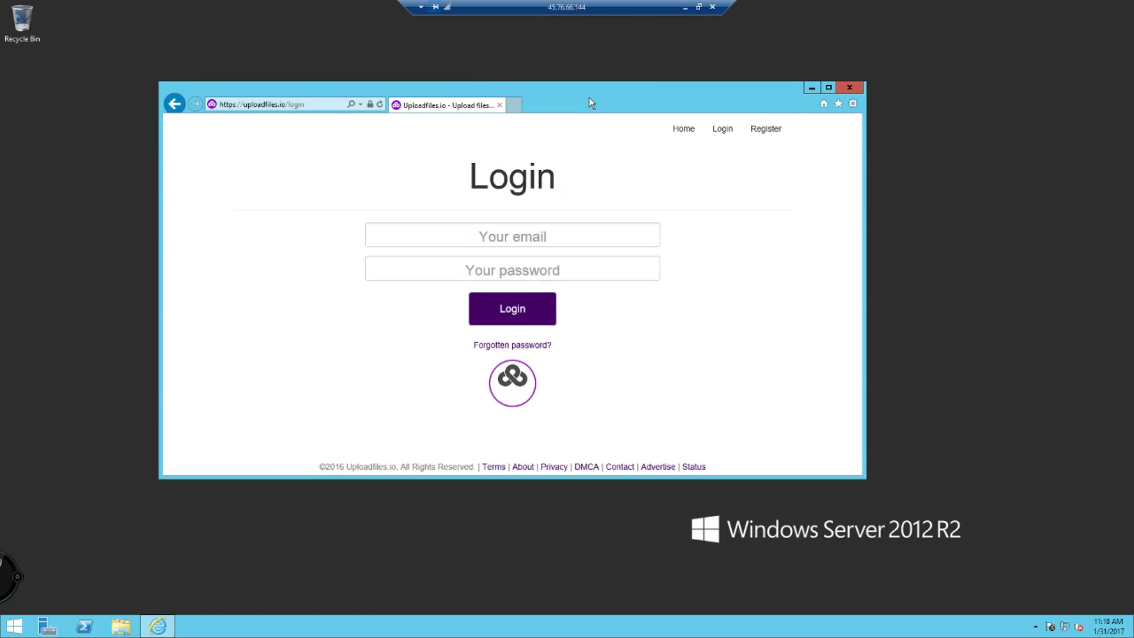
left_click_drag(589, 98, 610, 392)
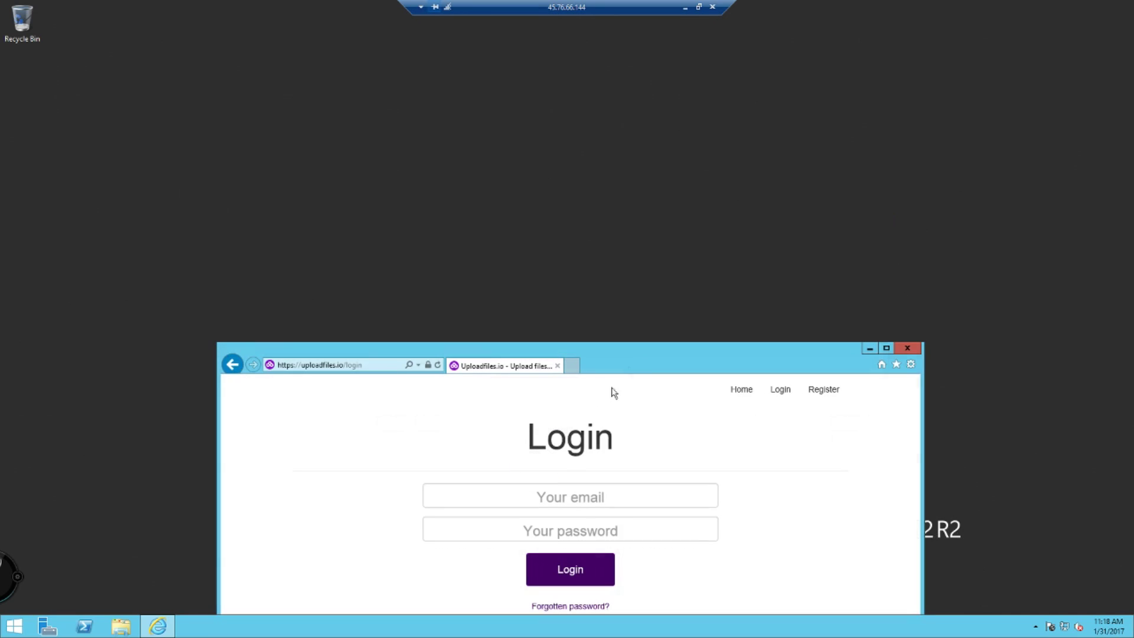
left_click(588, 506)
left_click_drag(633, 366, 656, 512)
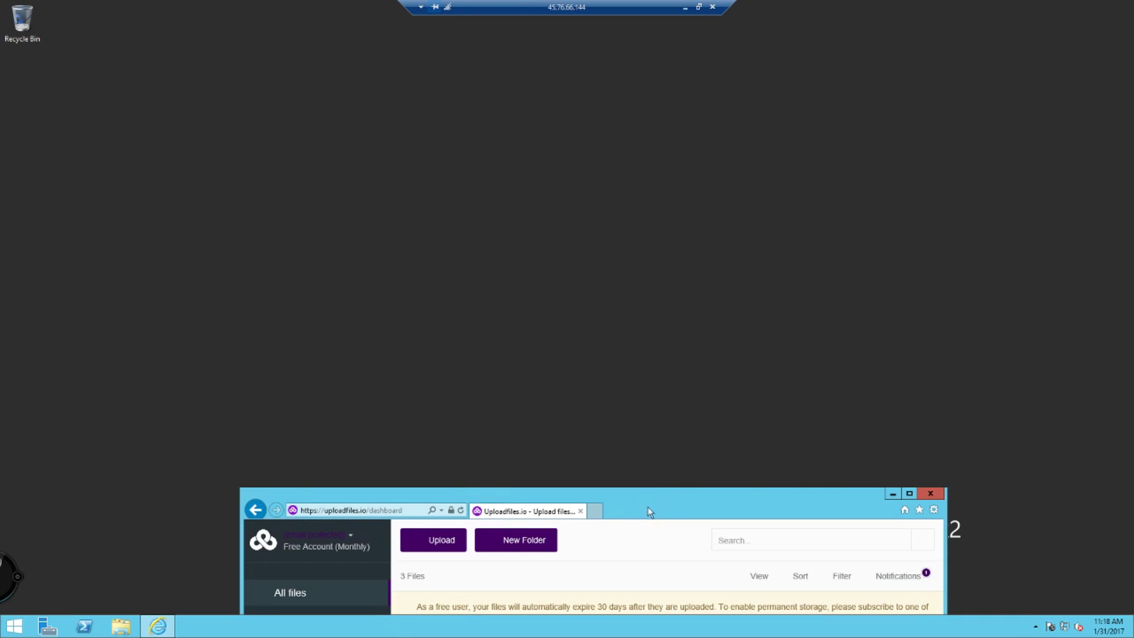
left_click_drag(674, 509, 641, 157)
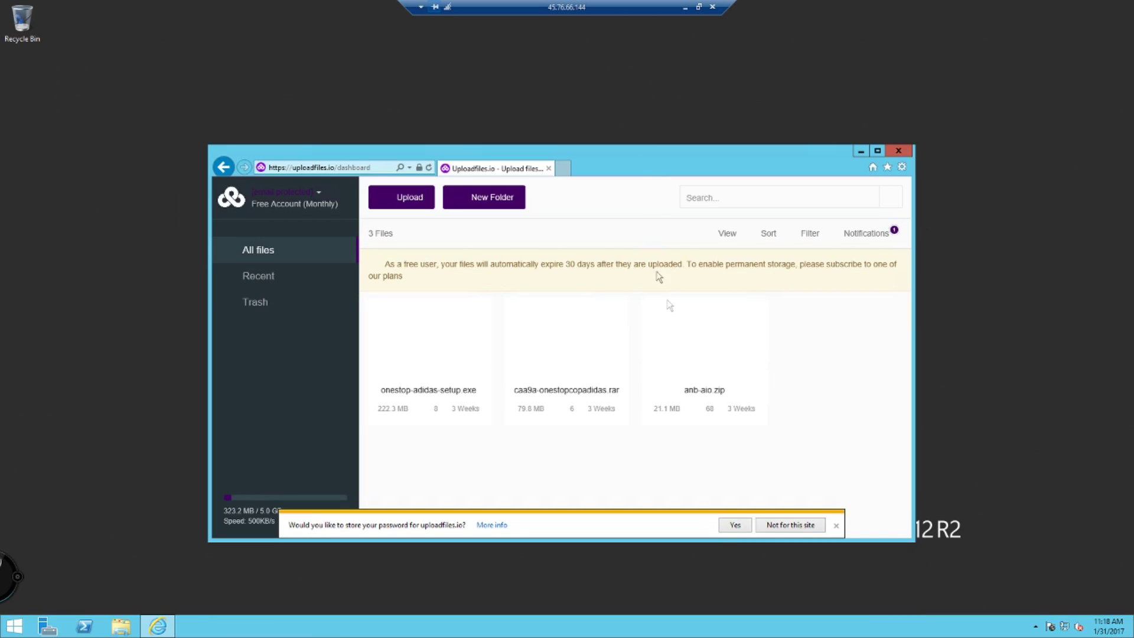
Try to download onestop-adidas-setup.exe from the dashboard and dismiss the offer to store the password
left_click(746, 313)
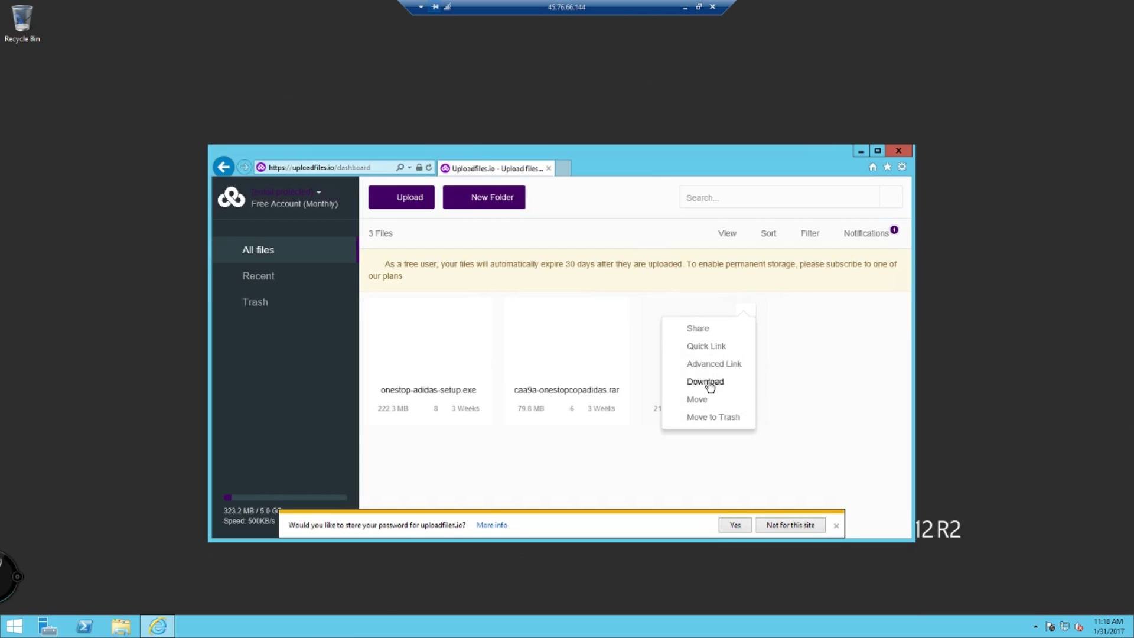
left_click(792, 343)
left_click(471, 312)
left_click(440, 384)
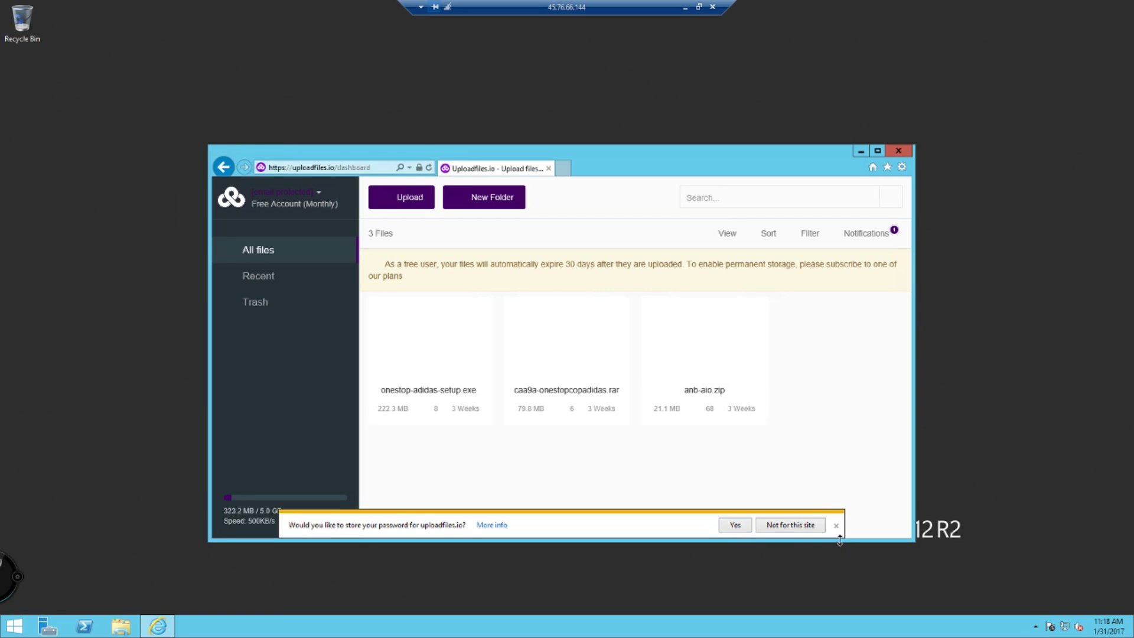
left_click(836, 525)
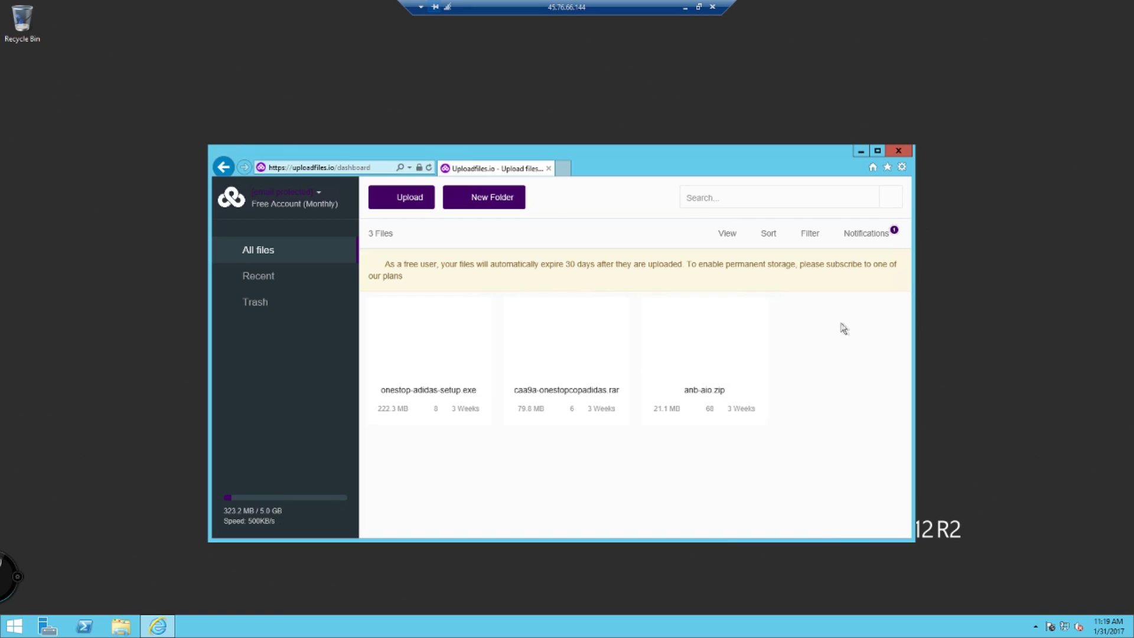
Try to download anb-aio.zip from the file dashboard
left_click(751, 313)
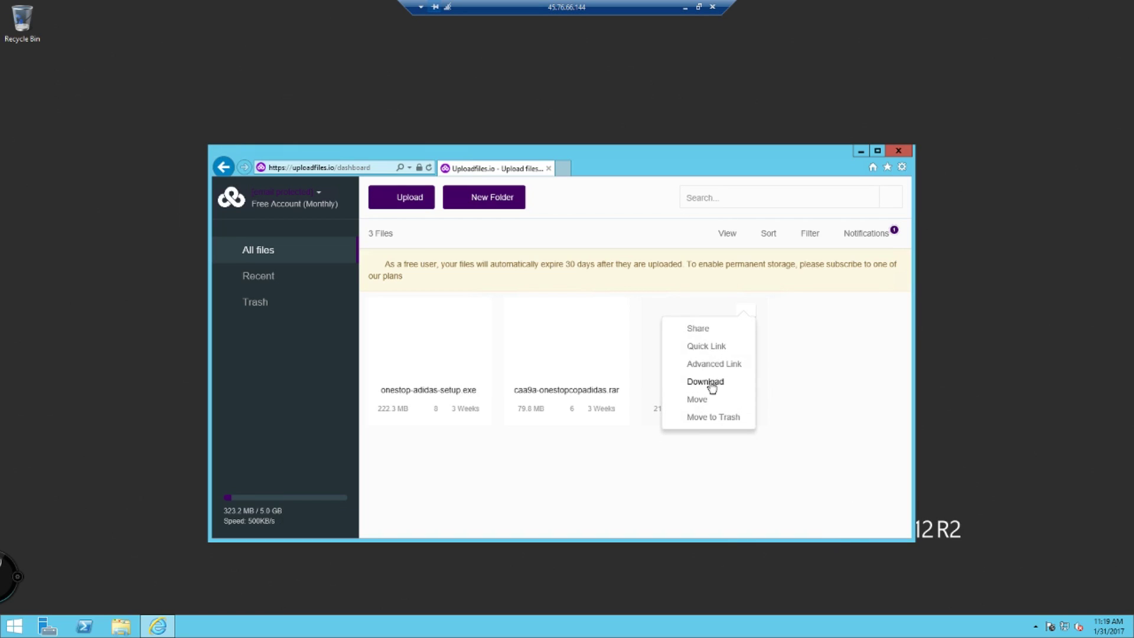
left_click(638, 373)
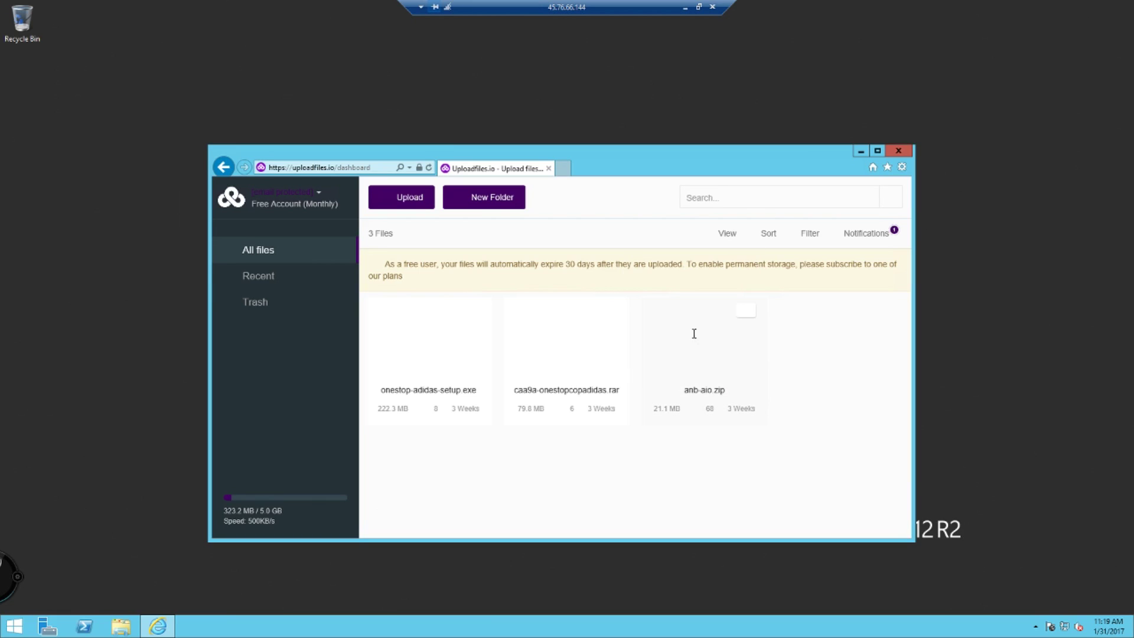
left_click(752, 313)
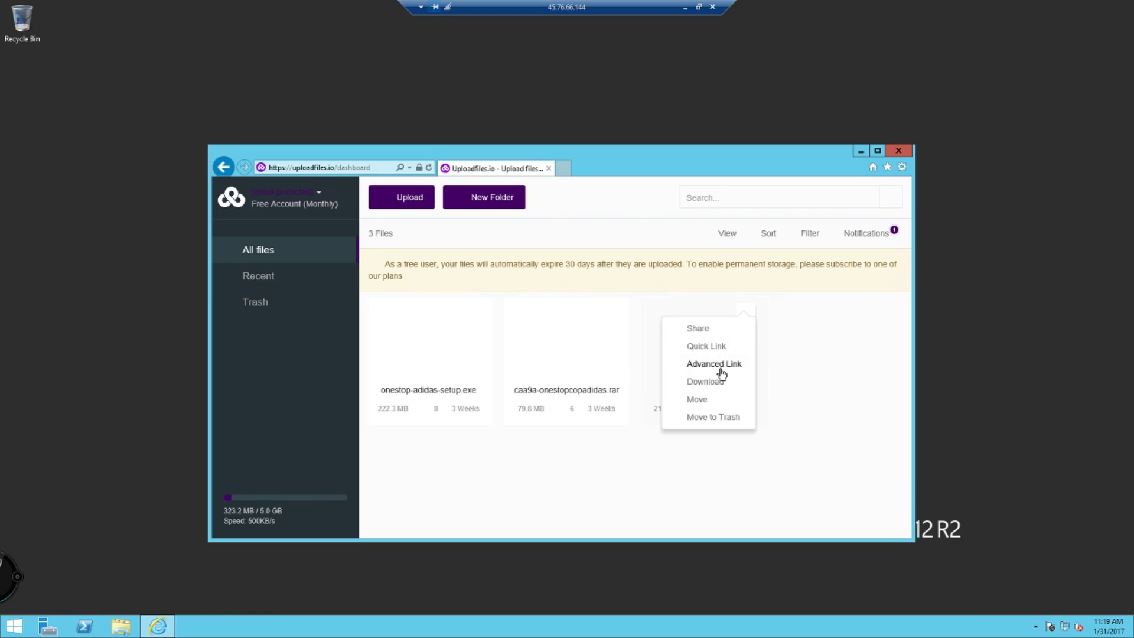
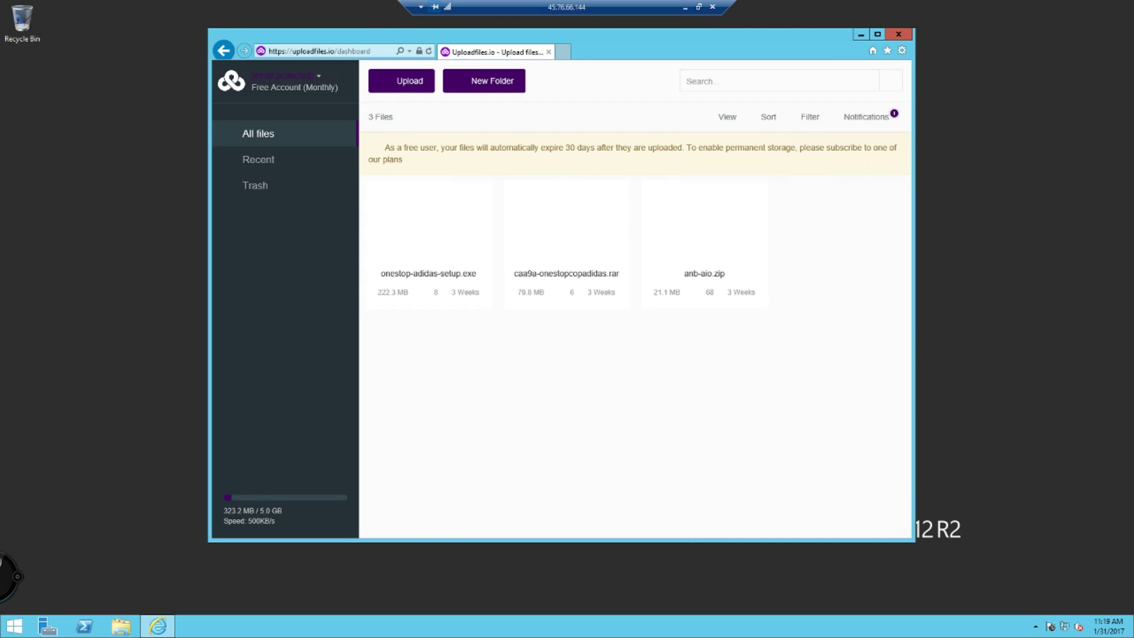
Switch to Server Manager and set the local server's IE Enhanced Security Configuration to Off for Administrators and Users
left_click(47, 626)
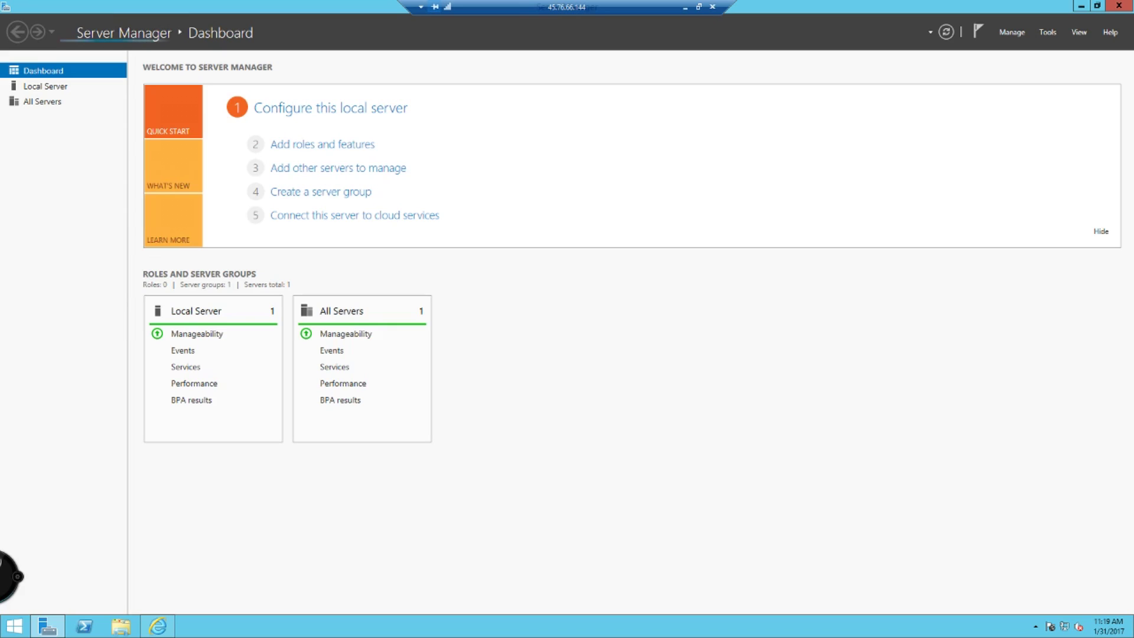
left_click(50, 85)
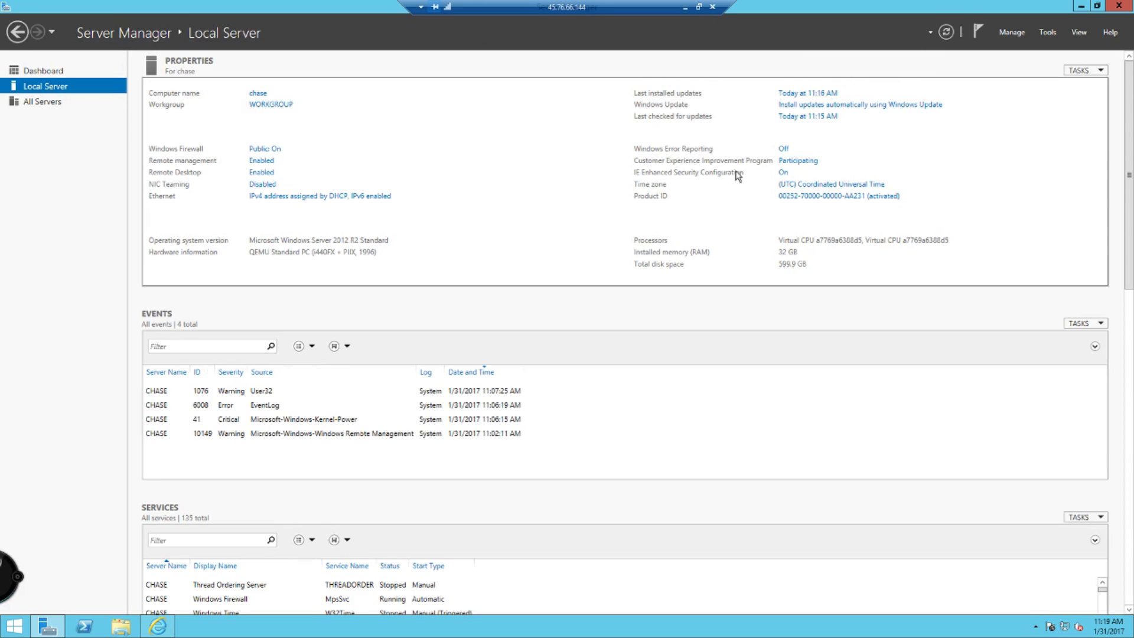
left_click(783, 173)
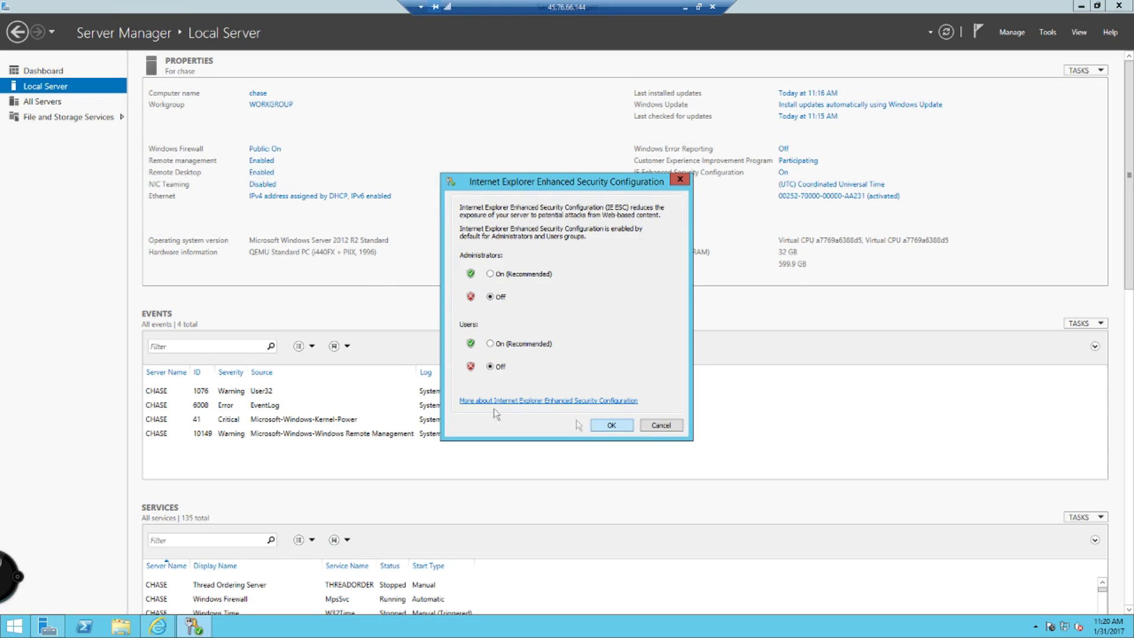
left_click(612, 425)
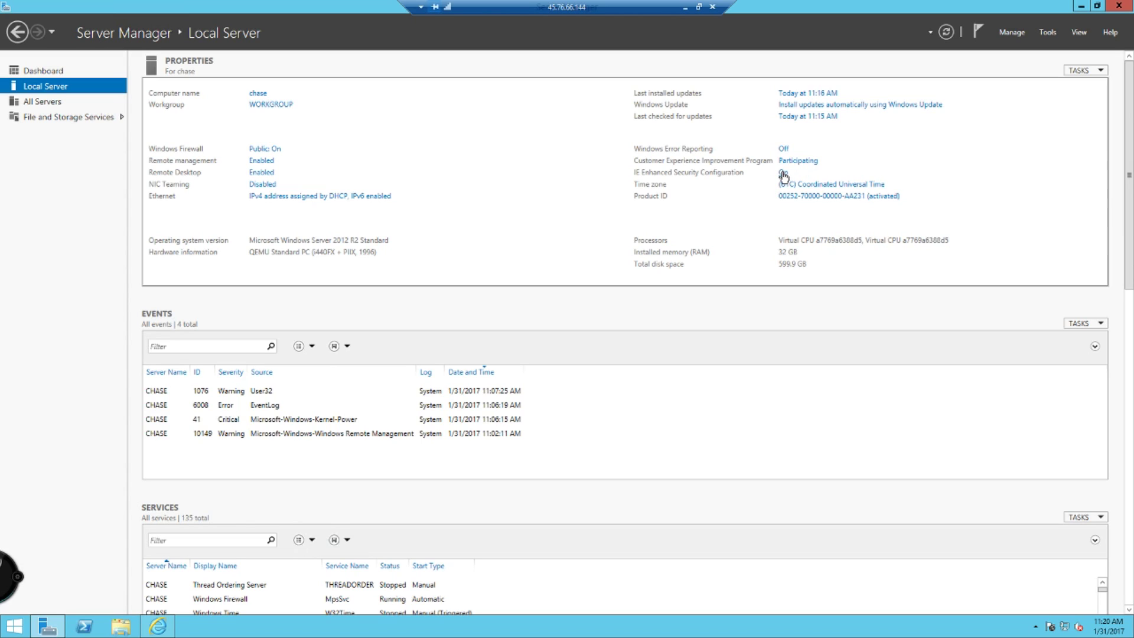
Look through the local server page, recheck the IE Enhanced Security Configuration options for both groups, and minimise Server Manager
scroll(806, 320, "down", 1)
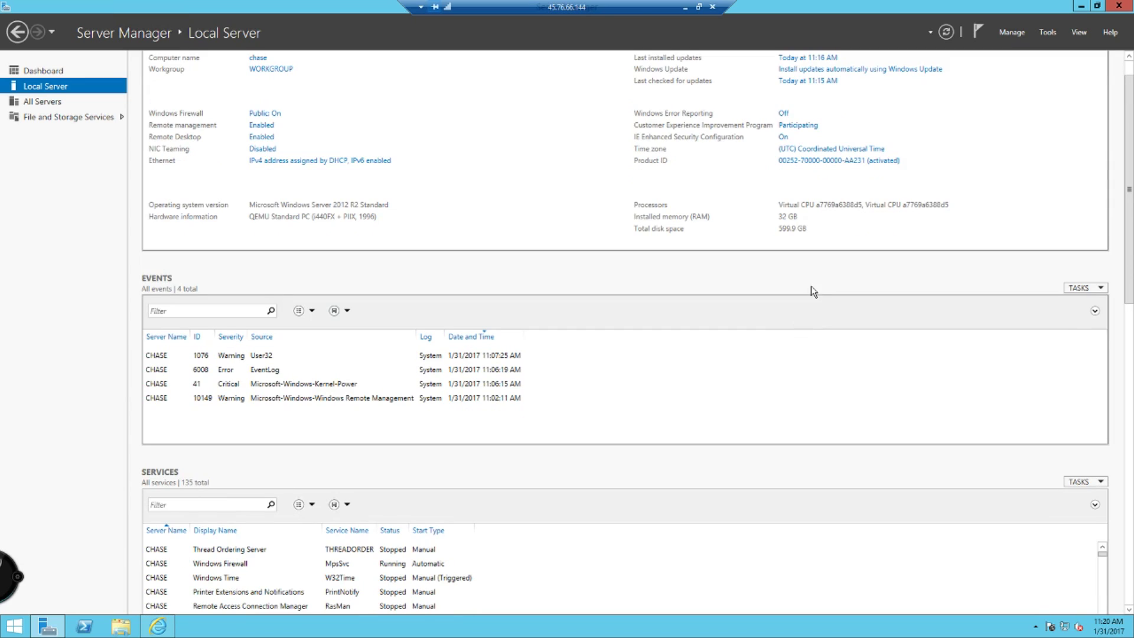
scroll(810, 287, "down", 3)
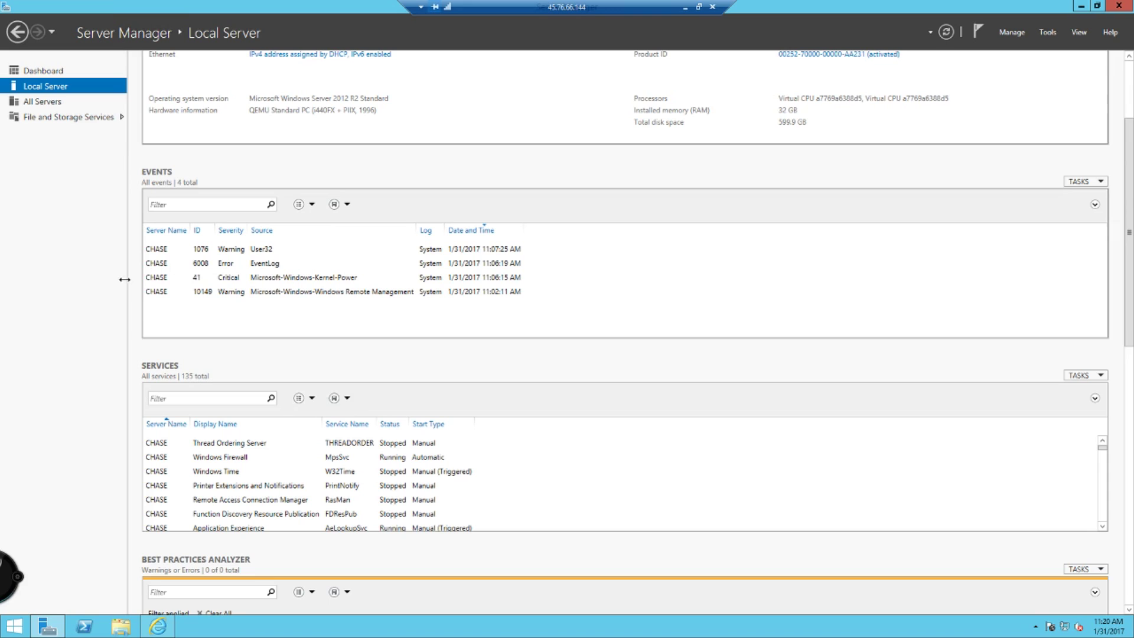
scroll(561, 383, "down", 2)
scroll(797, 418, "down", 3)
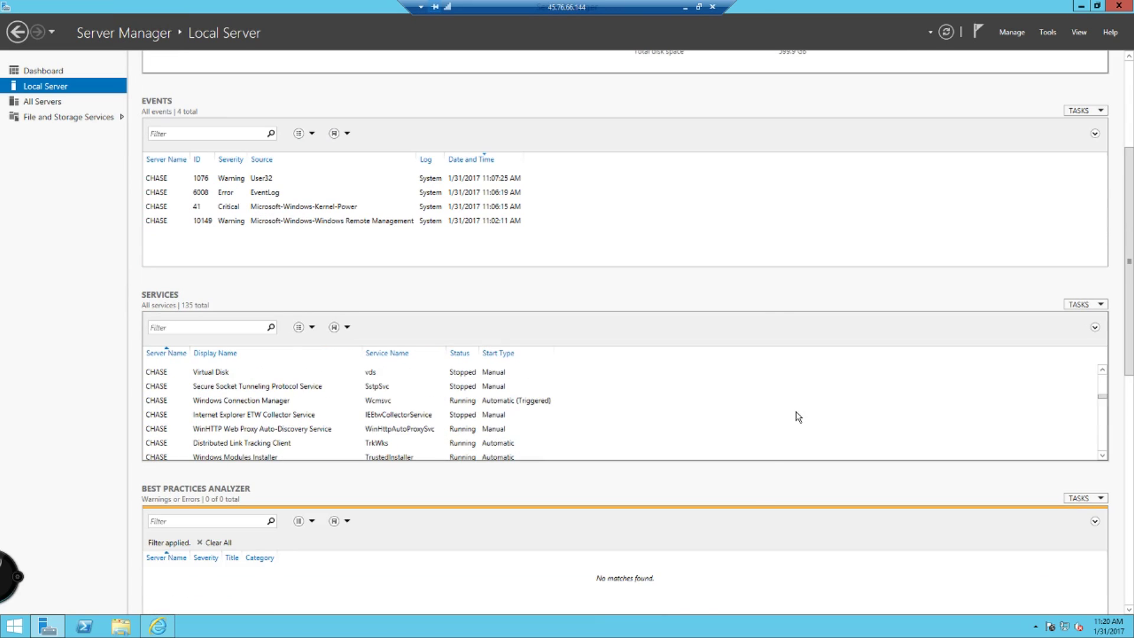
scroll(756, 522, "down", 2)
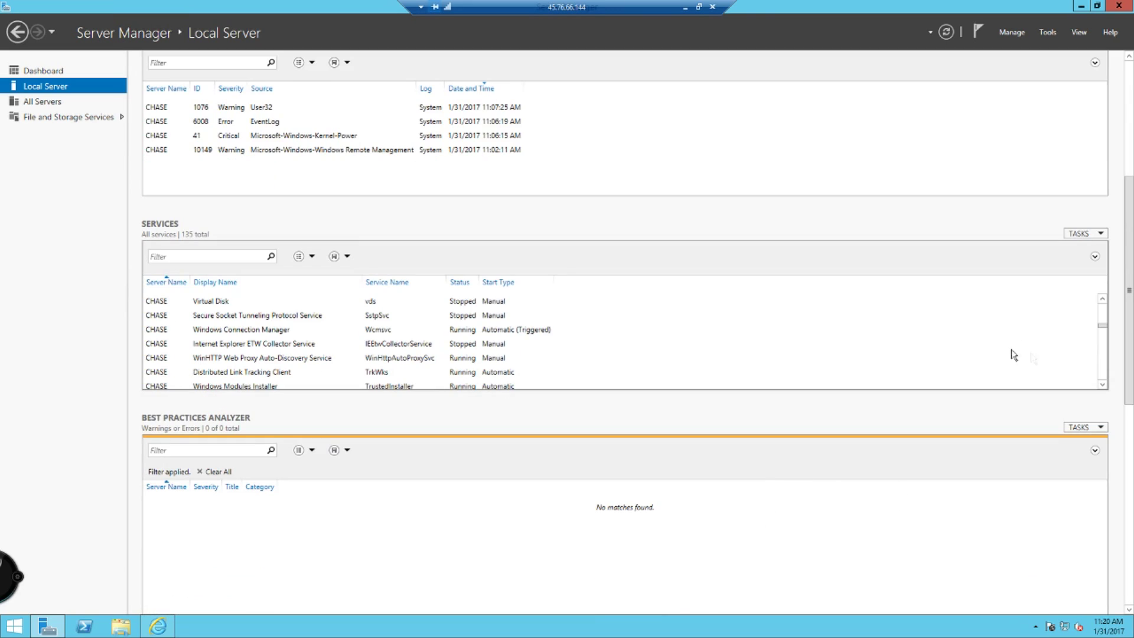
left_click_drag(1126, 318, 1128, 592)
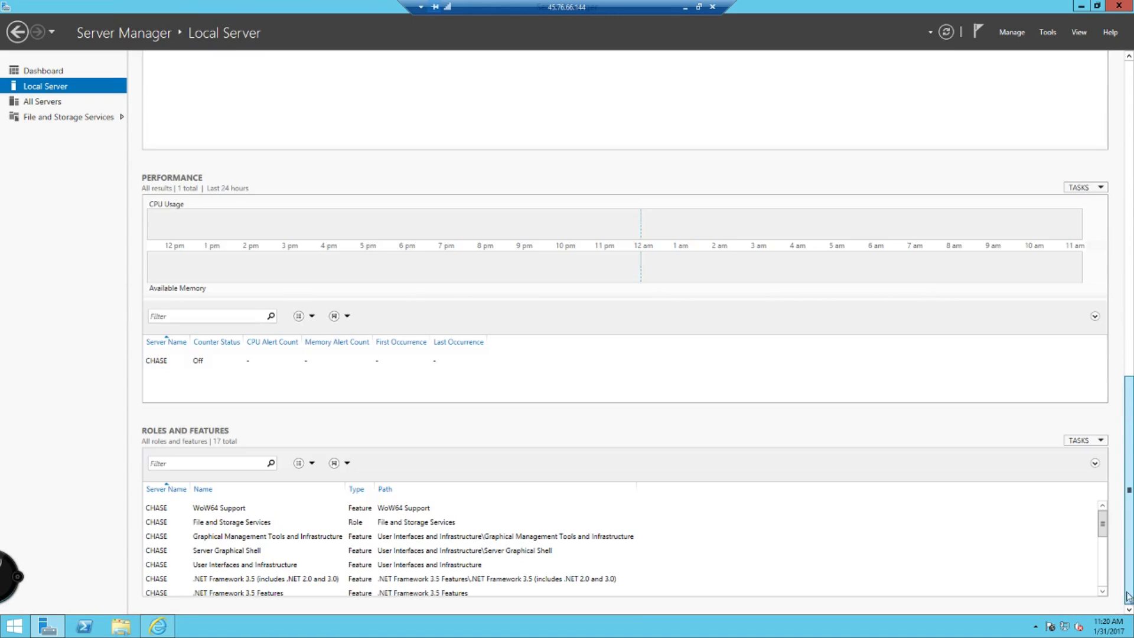
left_click_drag(1127, 415, 1121, 100)
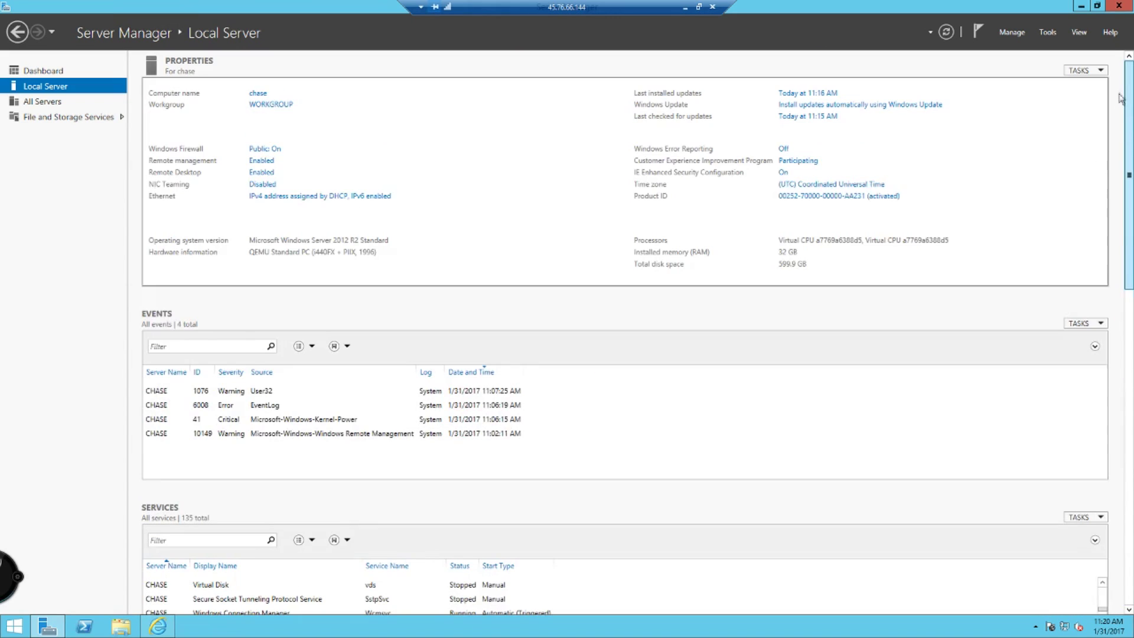
left_click(783, 172)
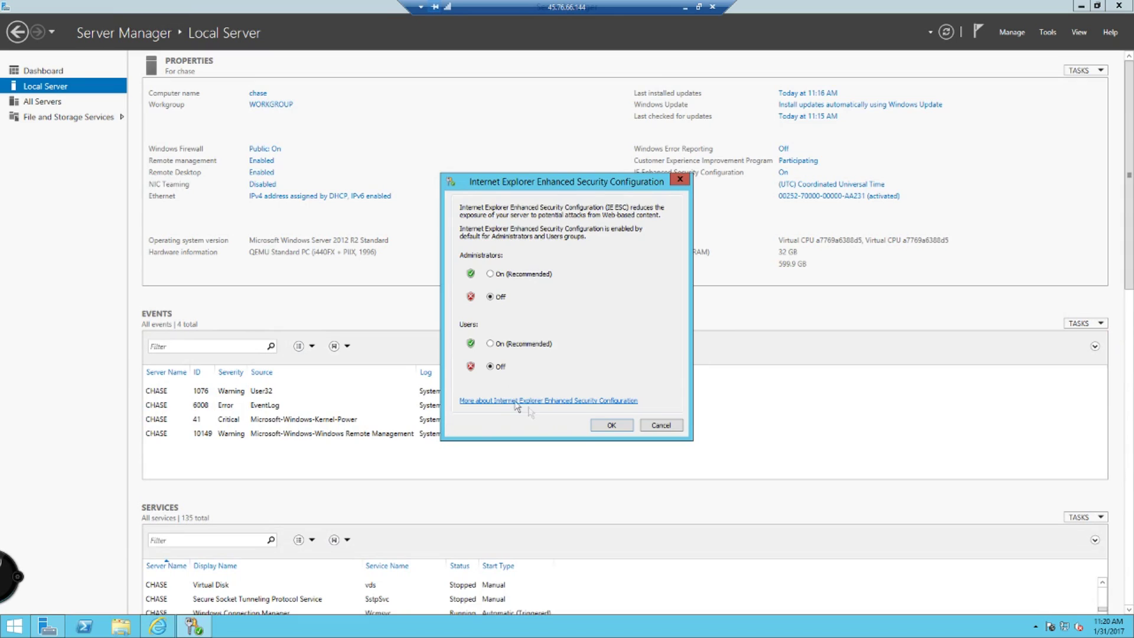
left_click(613, 426)
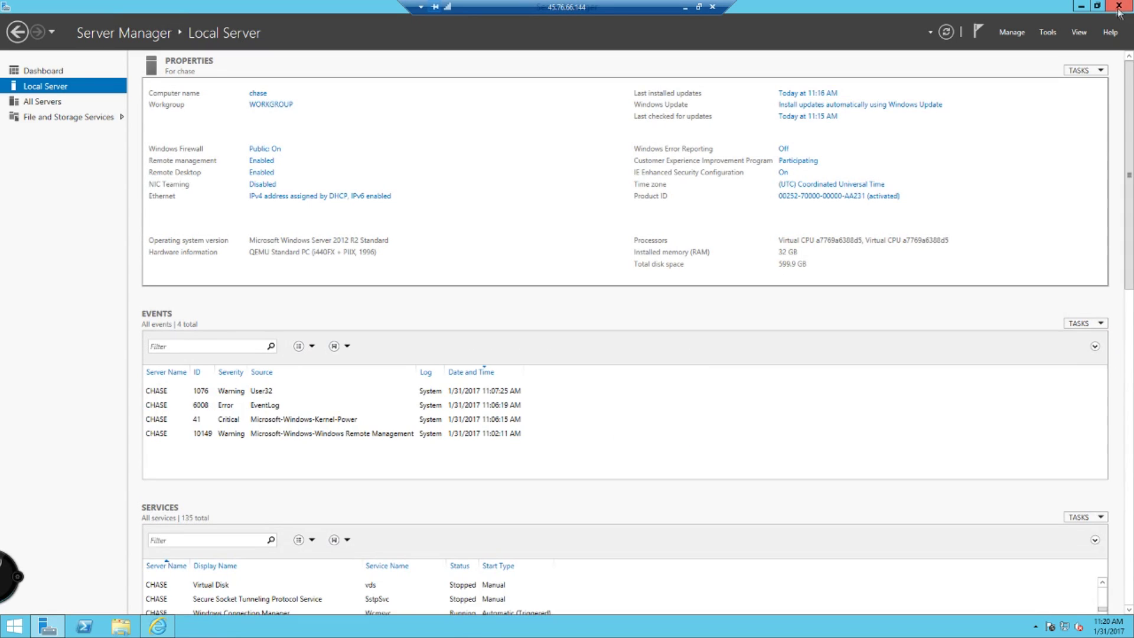
left_click(1081, 7)
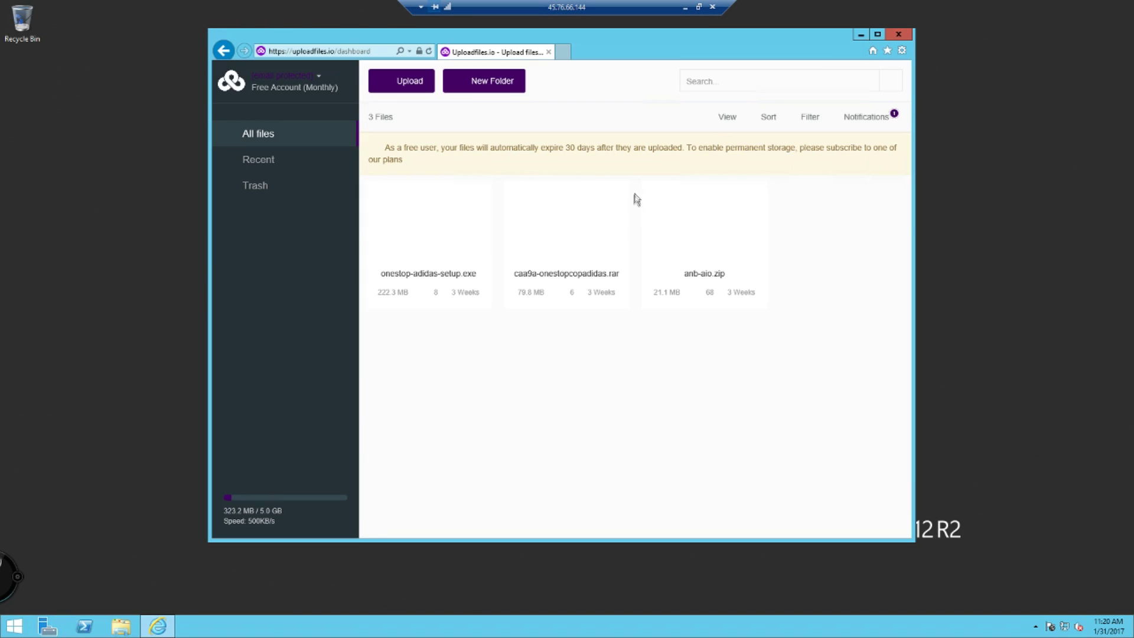
Switch to the browser and retry downloading anb-aio.zip from the file dashboard
right_click(748, 195)
left_click(708, 263)
left_click(747, 195)
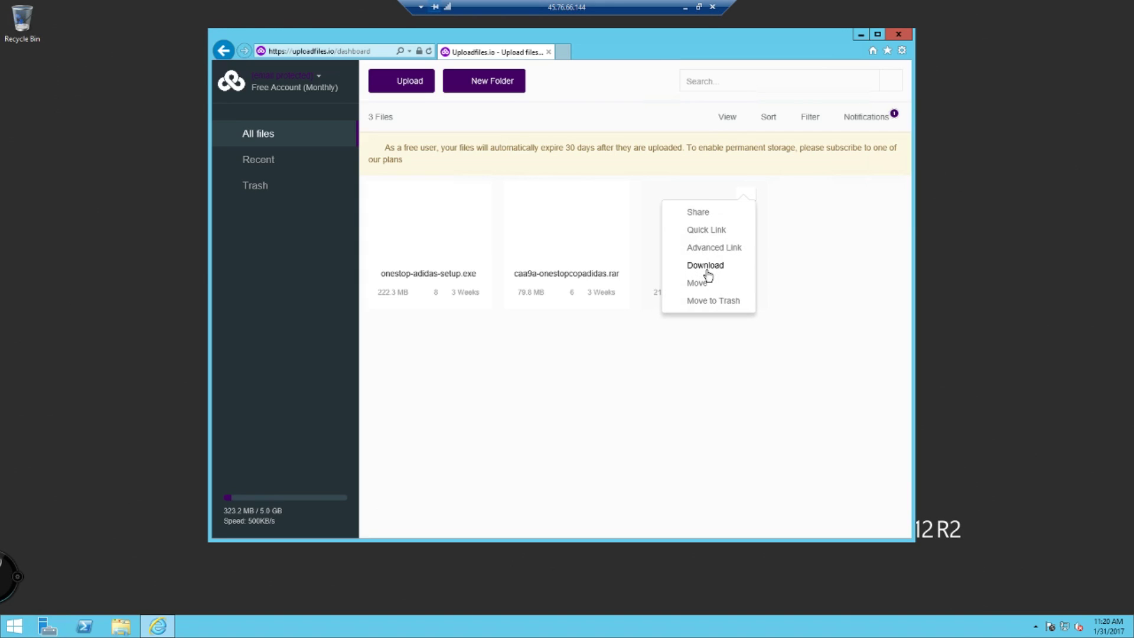
left_click(709, 267)
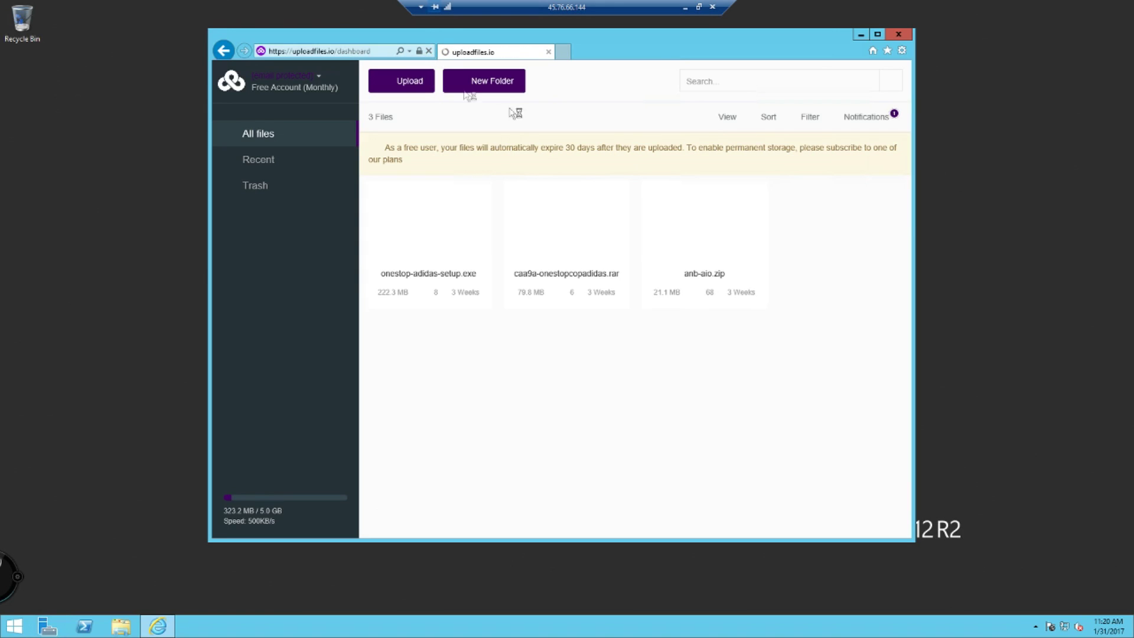
left_click(748, 196)
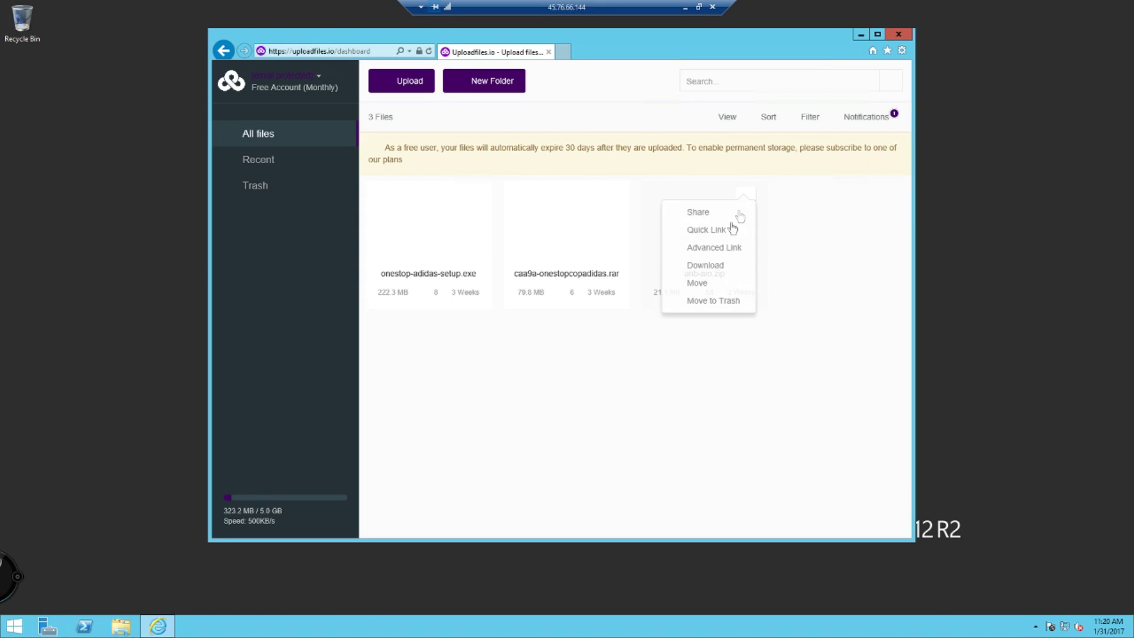
left_click(702, 265)
Close the browser, check the local server's IE Enhanced Security Configuration status in Server Manager, and close Server Manager
left_click(898, 35)
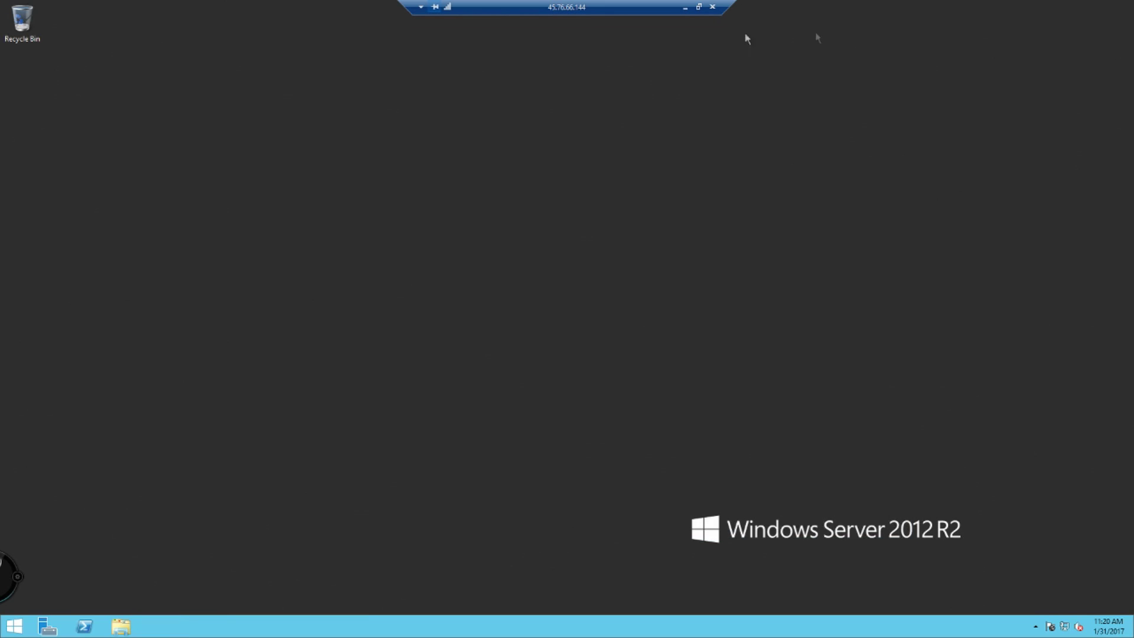
left_click(44, 627)
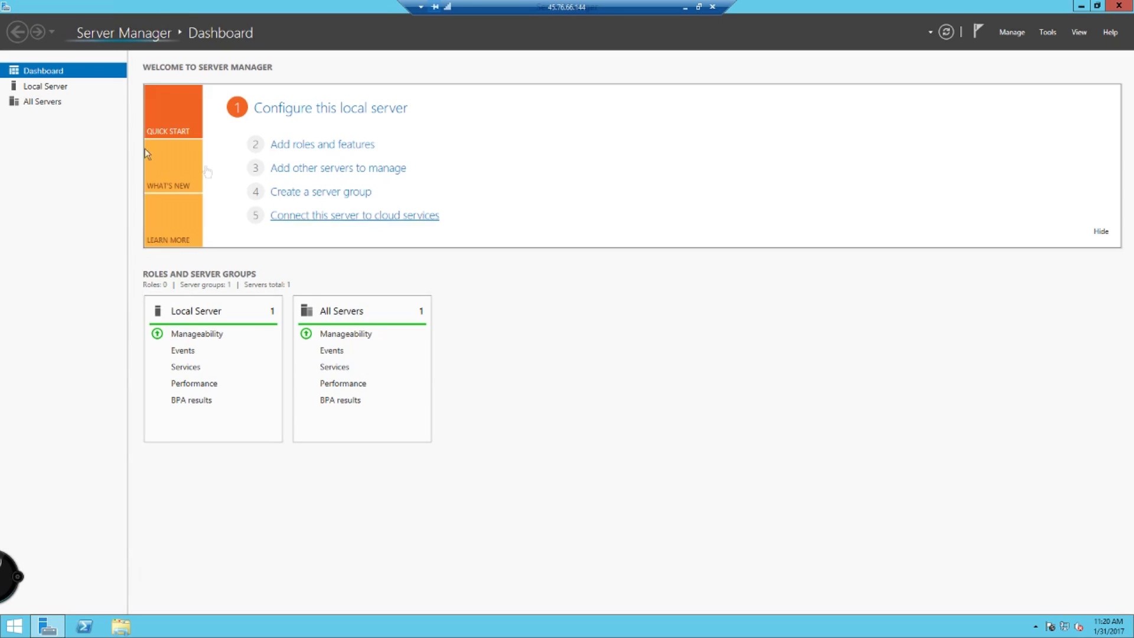
left_click(47, 86)
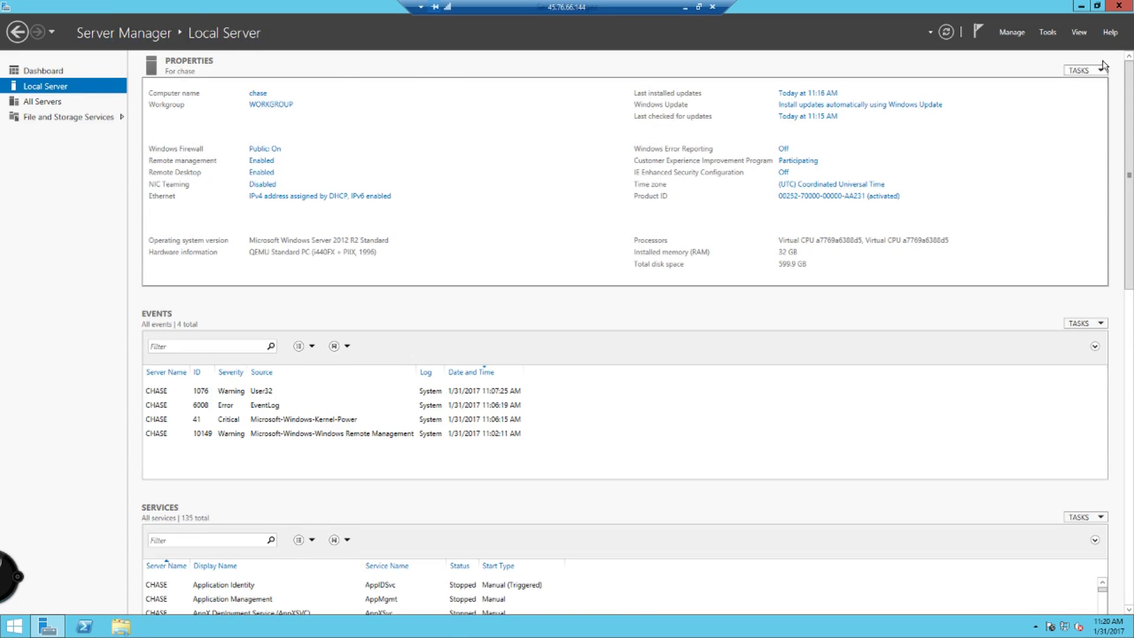
left_click(1118, 6)
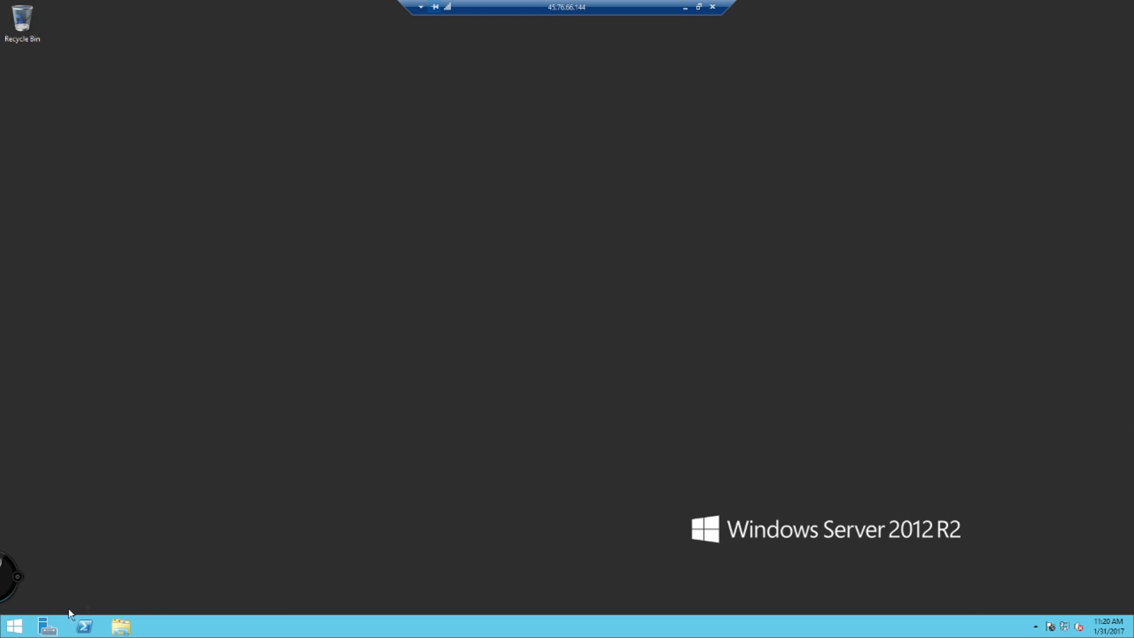
Reopen Internet Explorer and go to uploadfiles.io
left_click(9, 629)
left_click(171, 319)
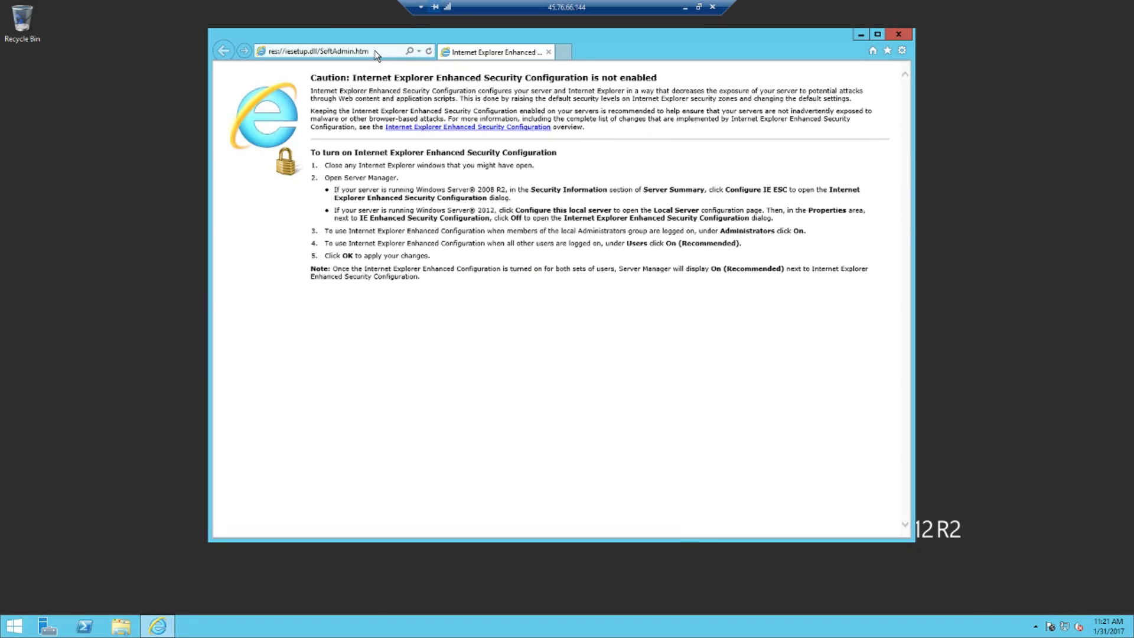
left_click(368, 53)
type("uploadfiles.io/")
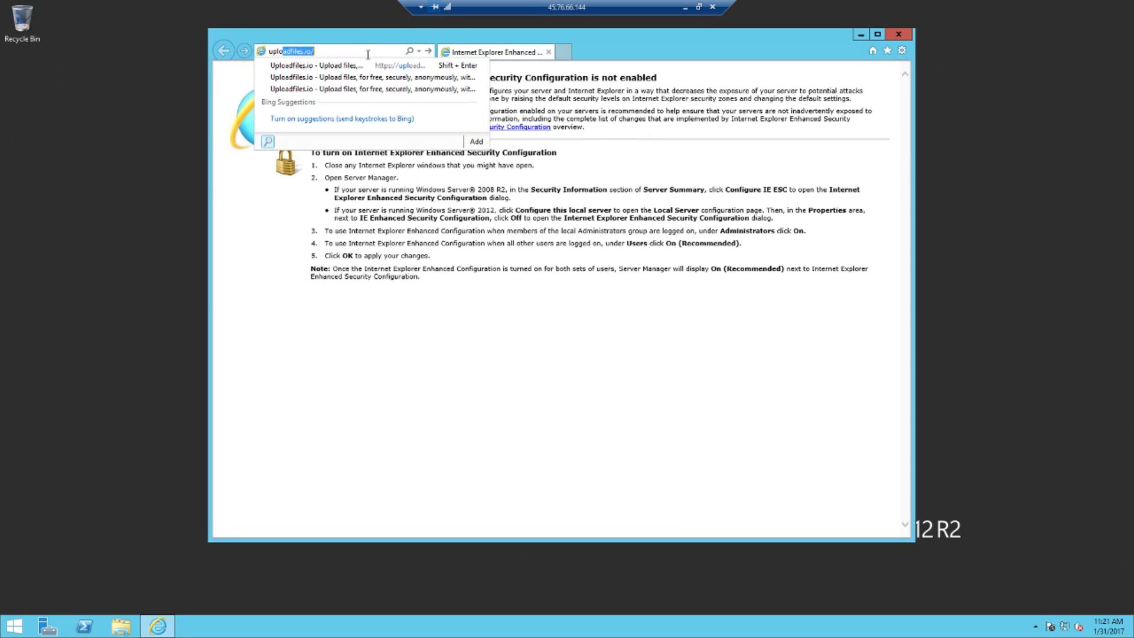
key("Return")
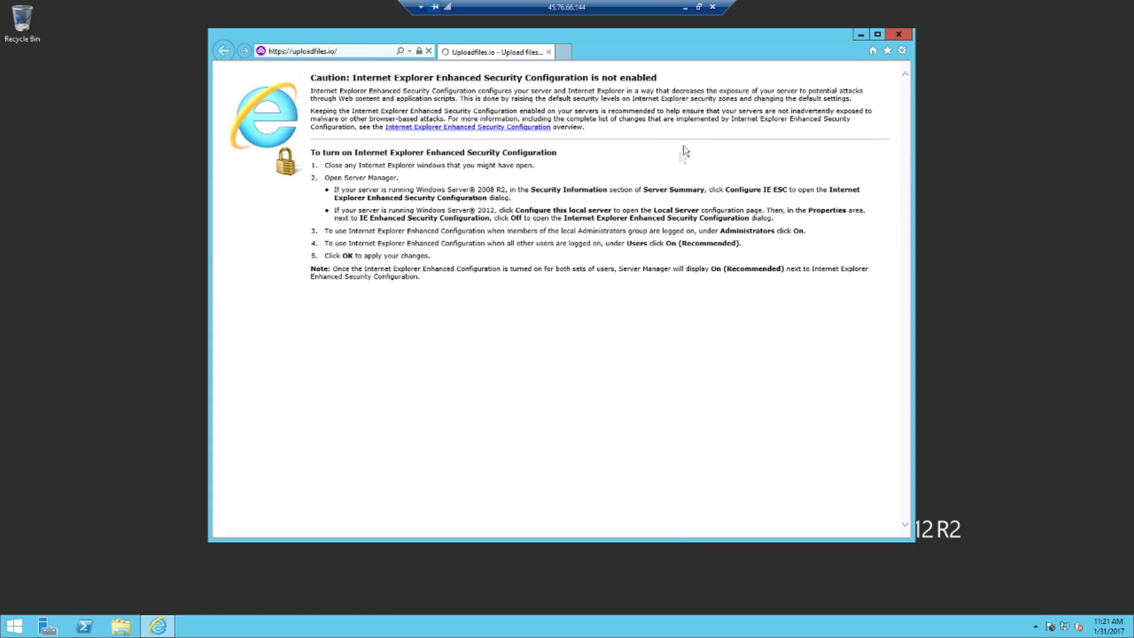
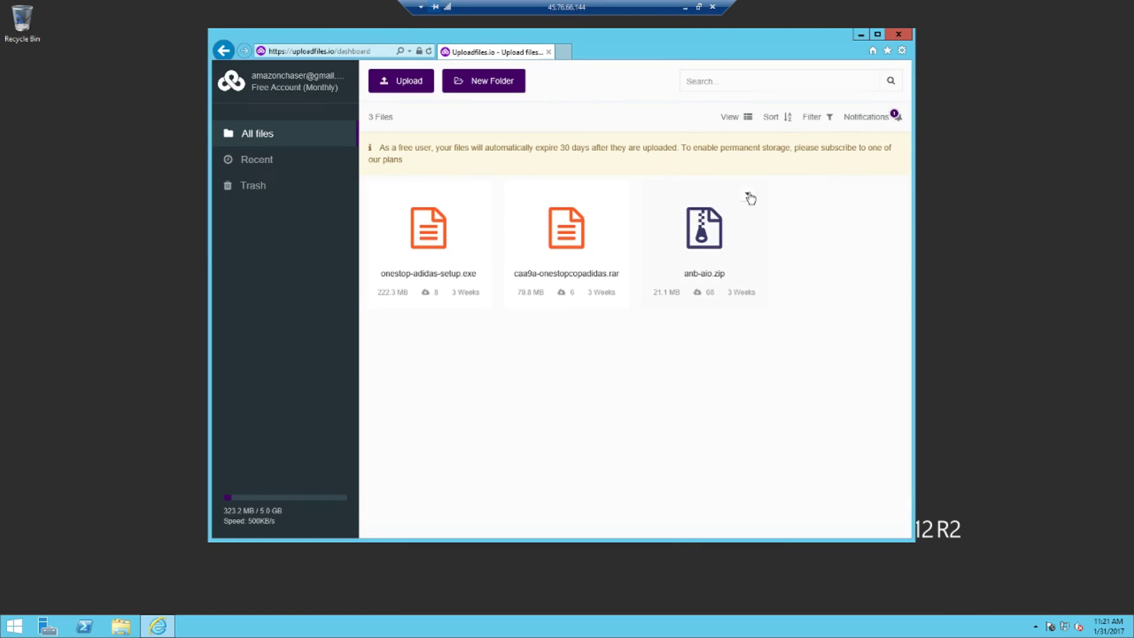
Open the download pages for anb-aio.zip and onestop-adidas-setup.exe from the file dashboard
left_click(748, 196)
left_click(711, 267)
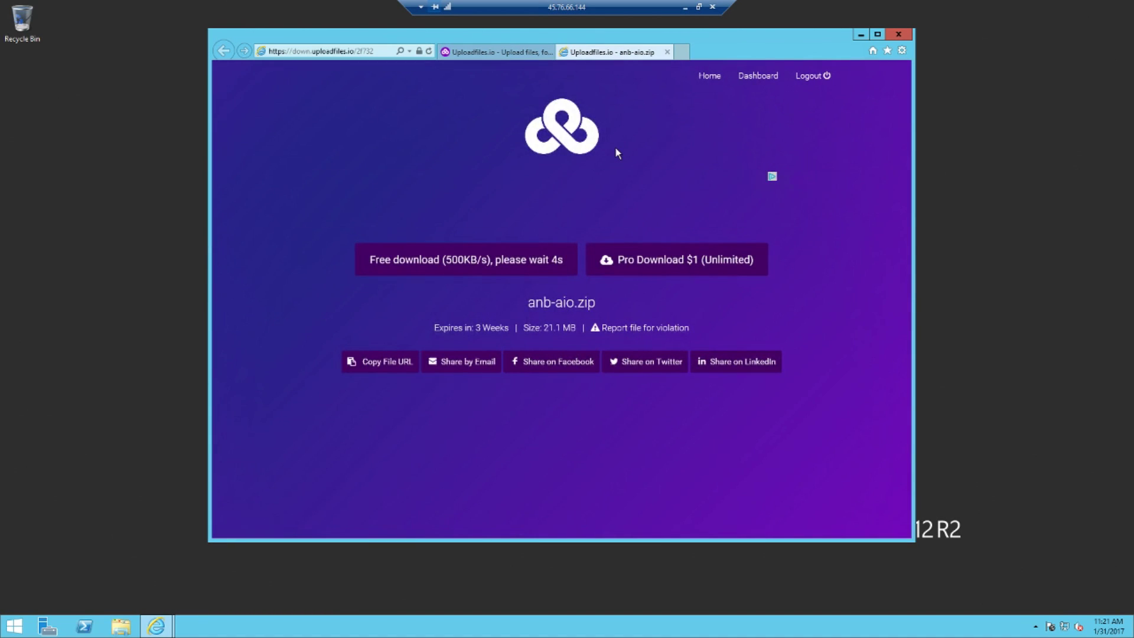
left_click(525, 55)
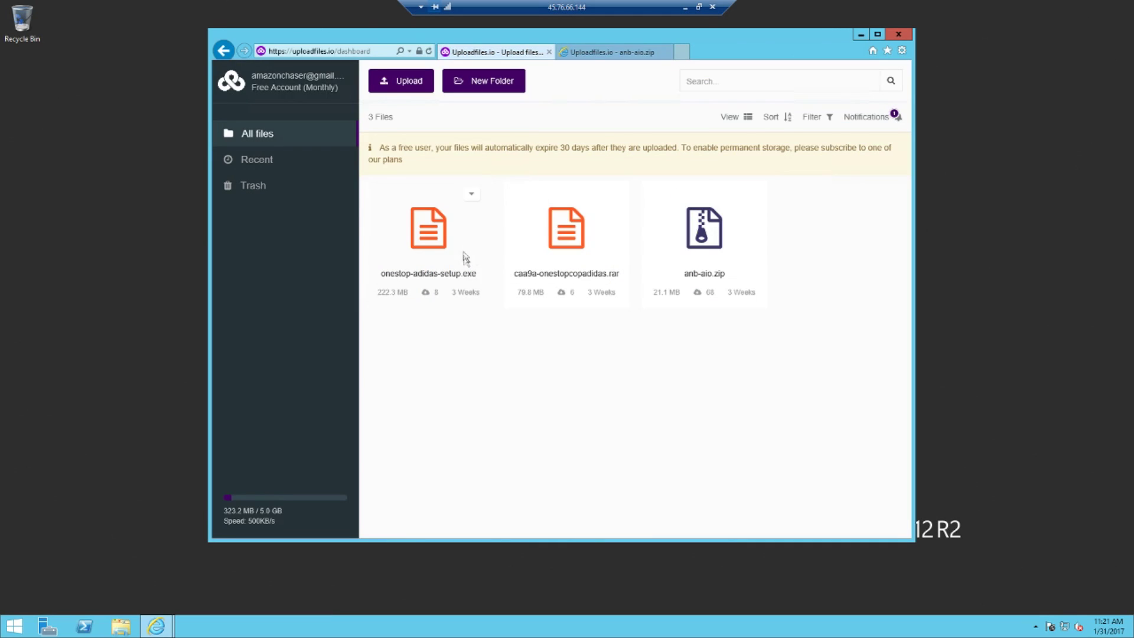
left_click(471, 193)
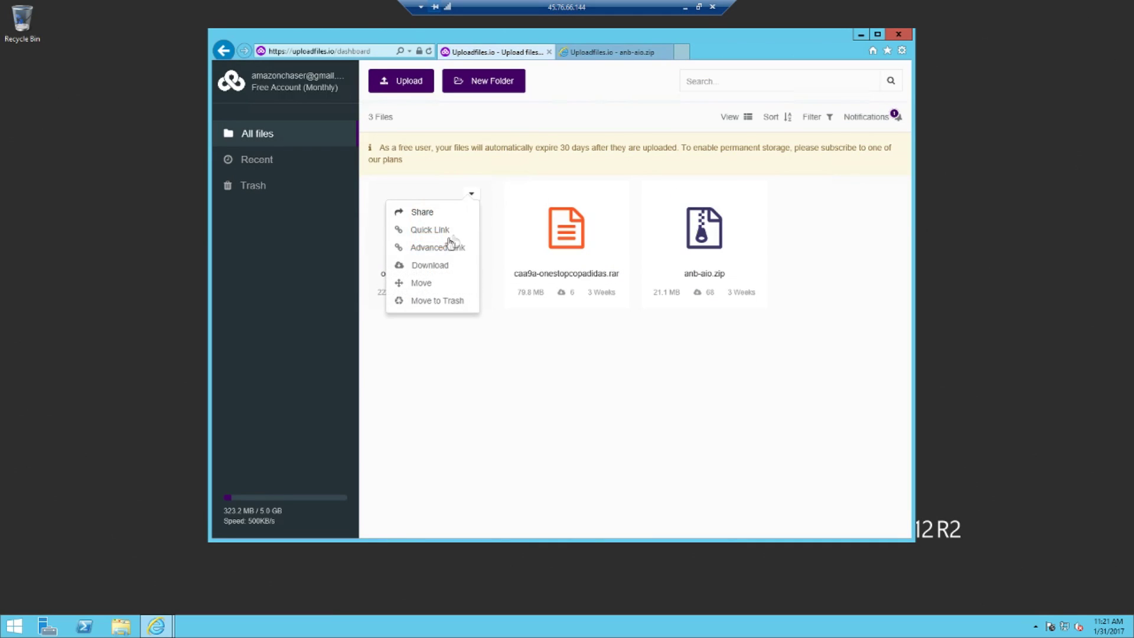
left_click(416, 269)
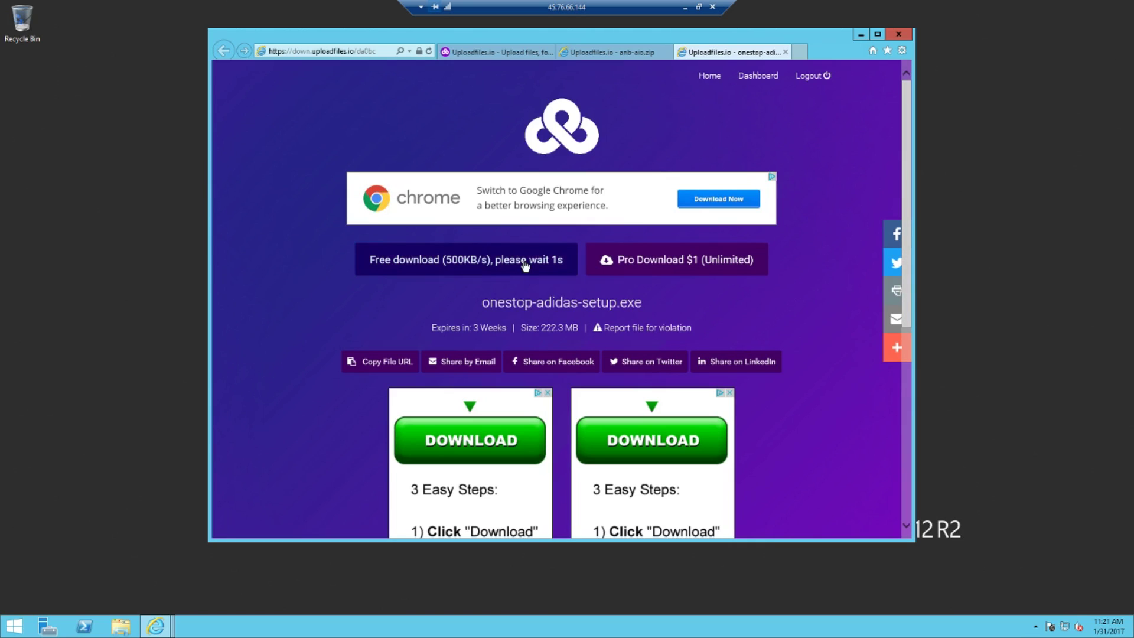
Start the free downloads of onestop-adidas-setup.exe and anb-aio.zip, save the zip file, and dismiss its download notification
left_click(488, 268)
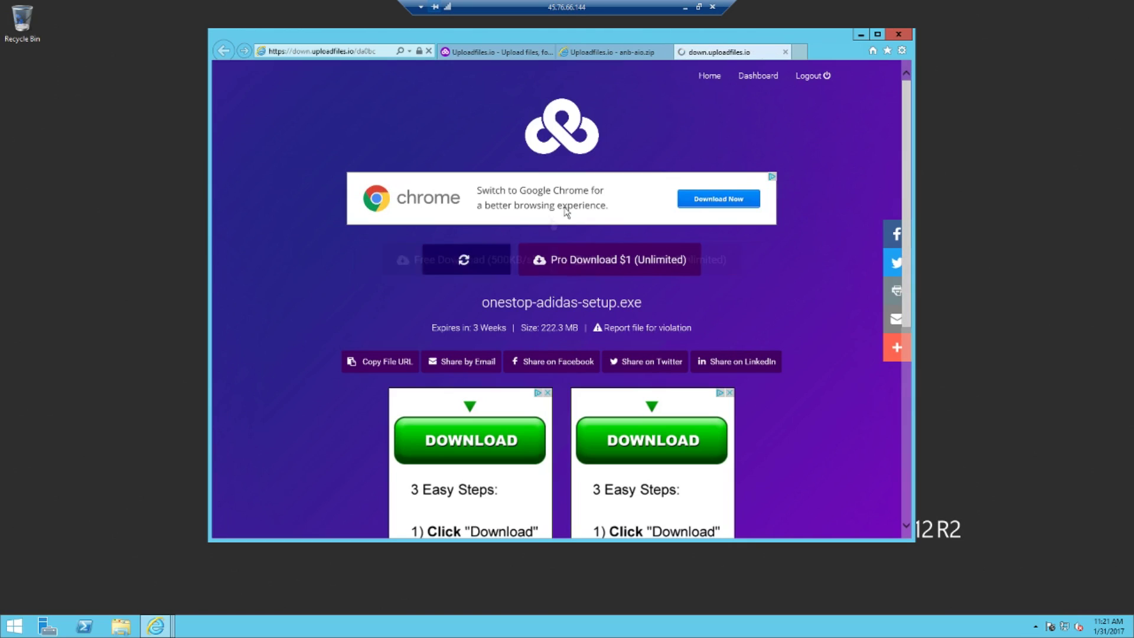
left_click(614, 52)
left_click(519, 270)
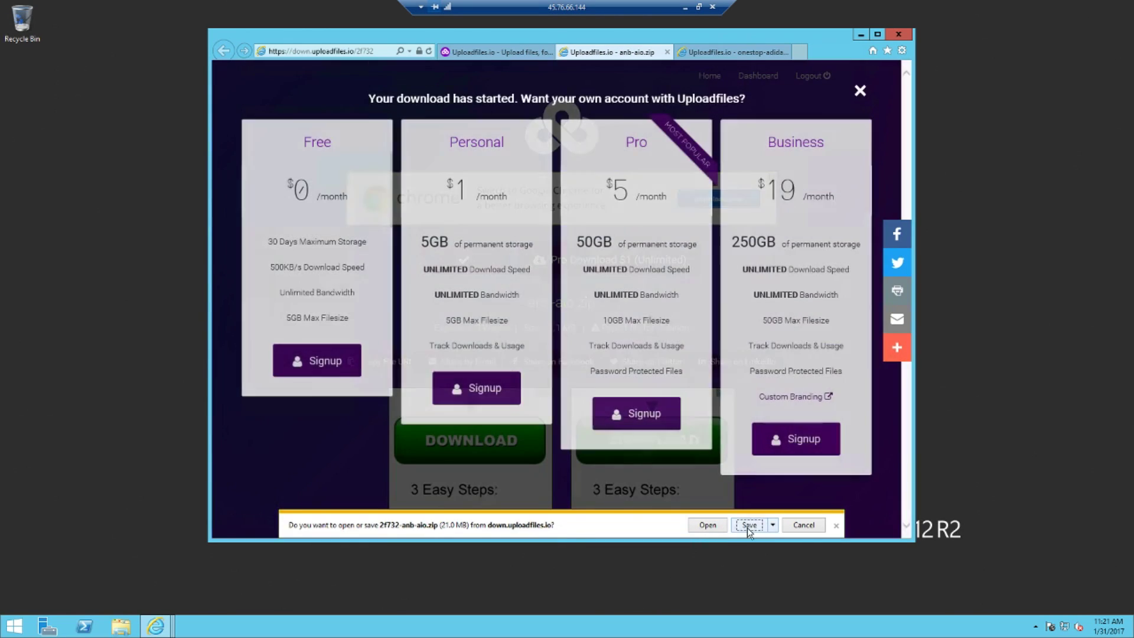
left_click(749, 525)
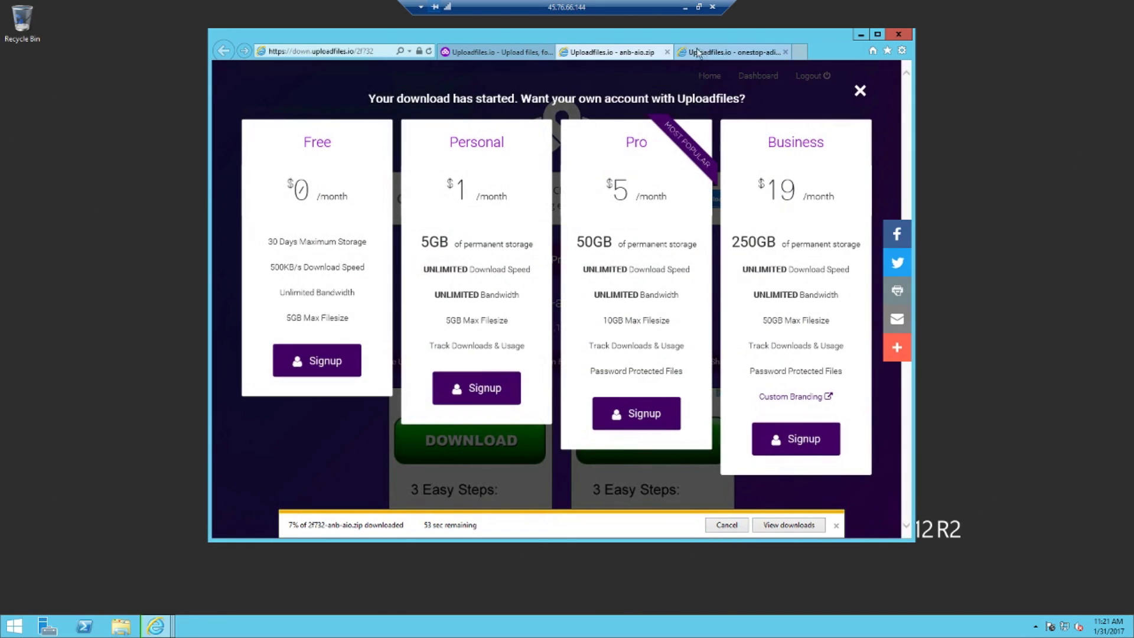
left_click(836, 526)
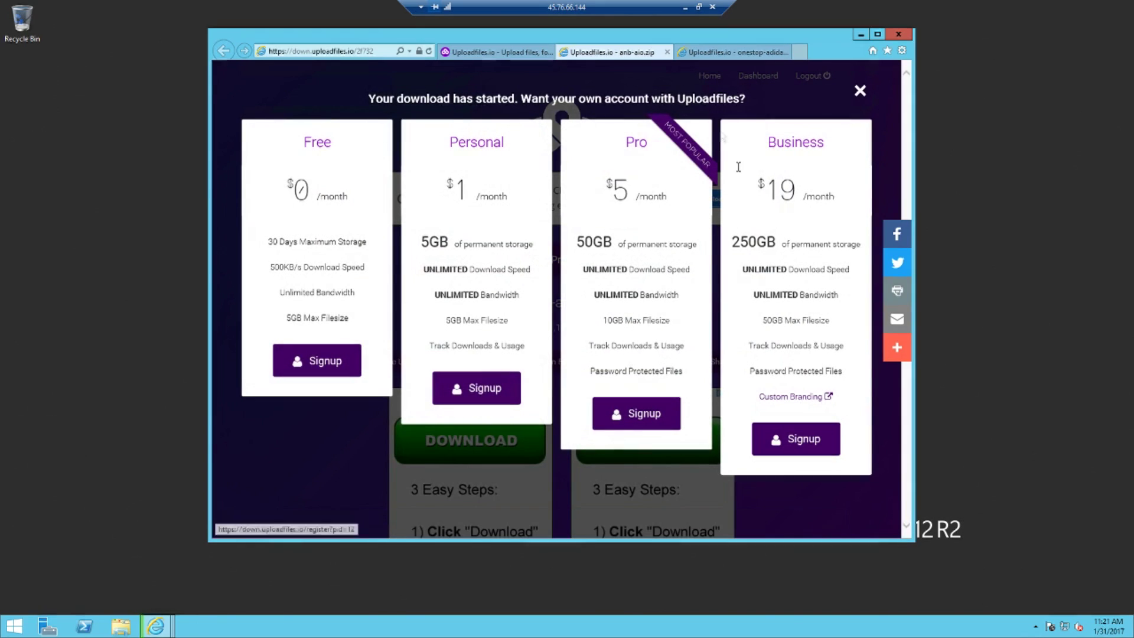
Accept the browser's download of onestop-adidas-setup.exe on its page and open the download list
left_click(709, 53)
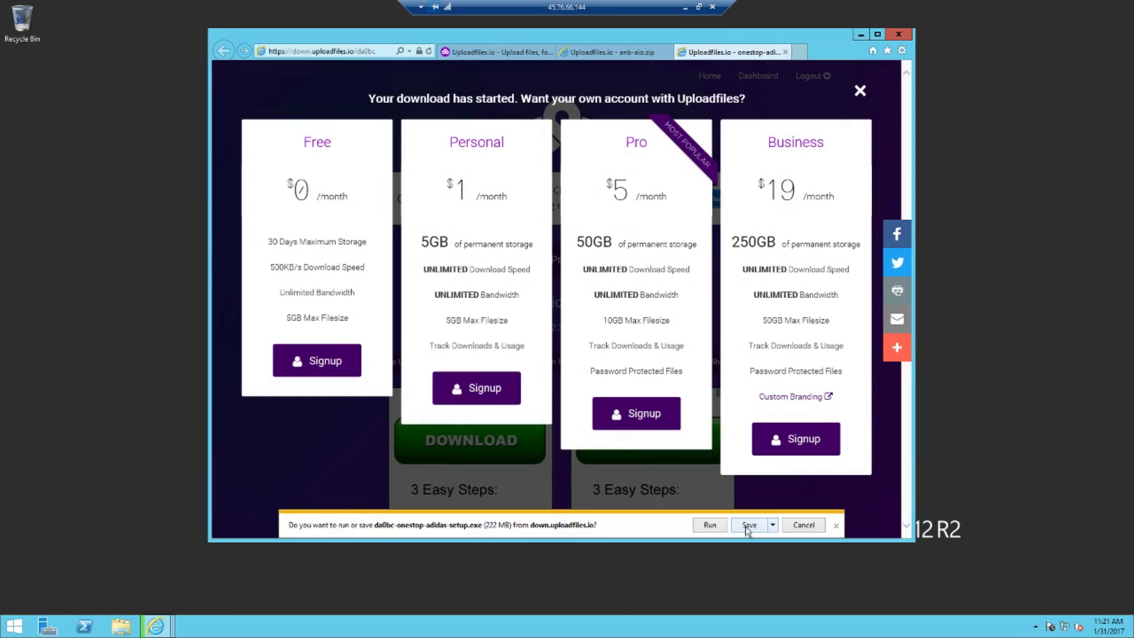
left_click(711, 528)
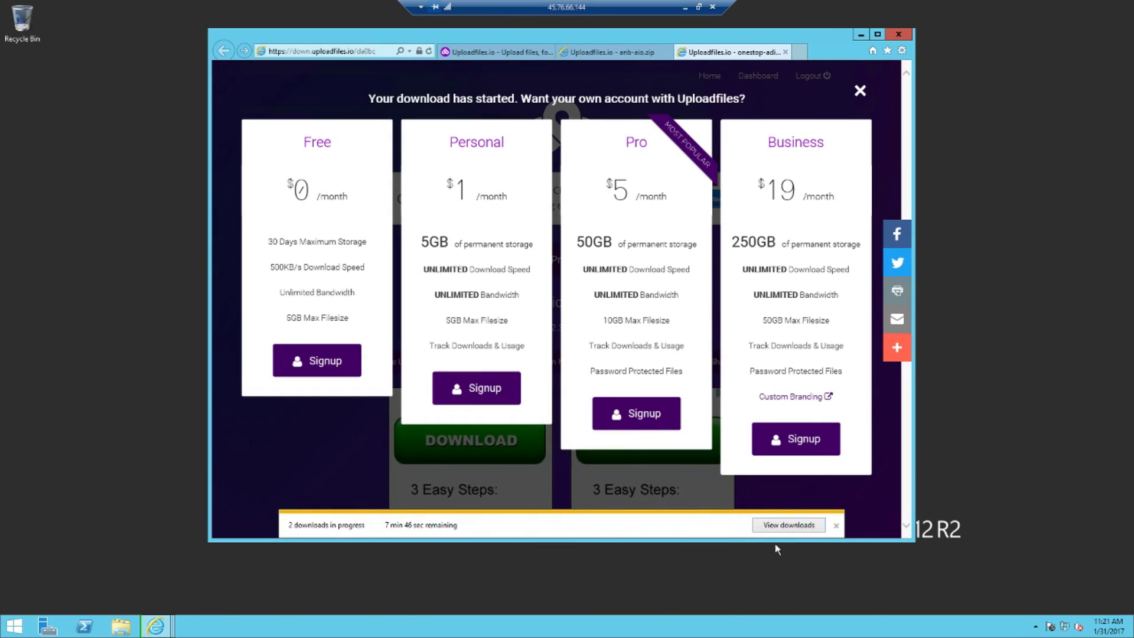
left_click(777, 525)
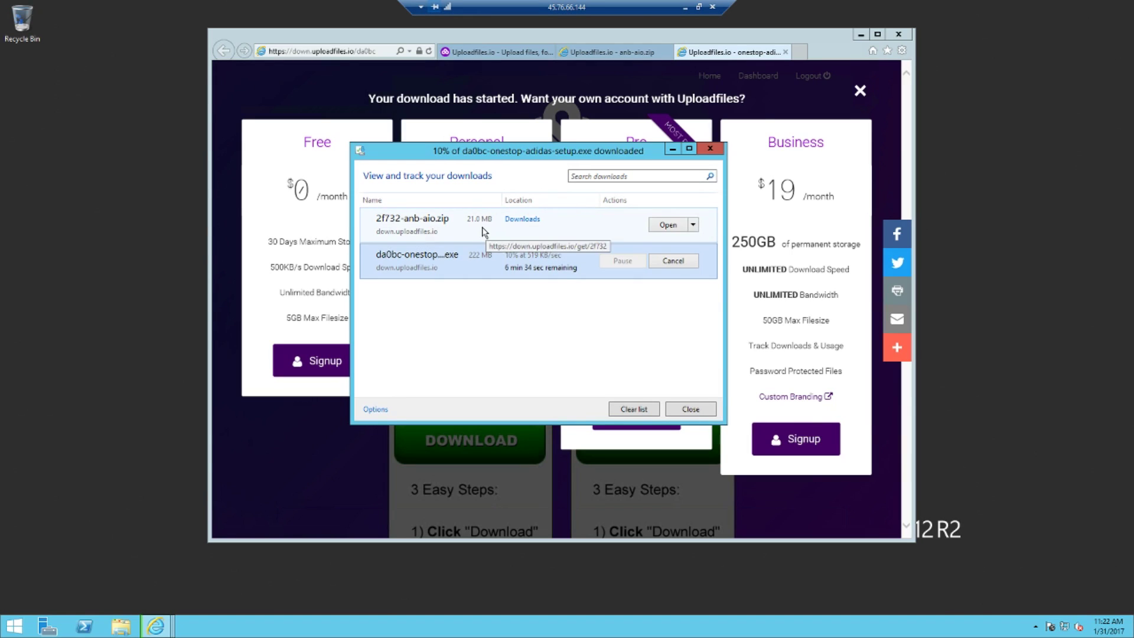
Open the downloaded anb-aio.zip archive and extract its ANB AIO folder onto the desktop
left_click(666, 225)
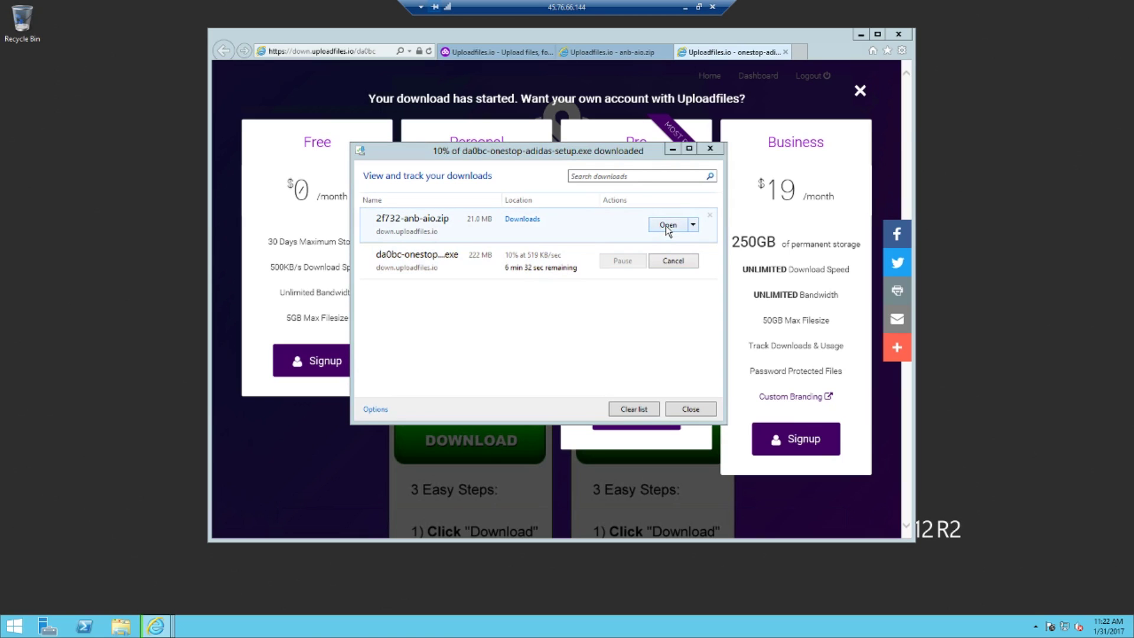
left_click(348, 194)
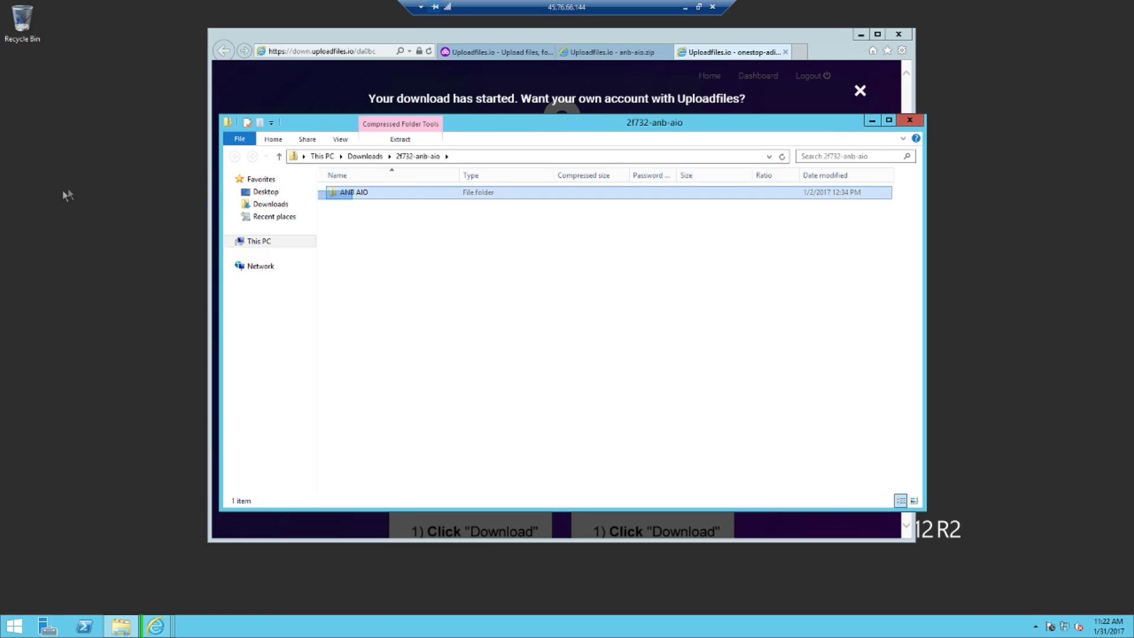
right_click(347, 195)
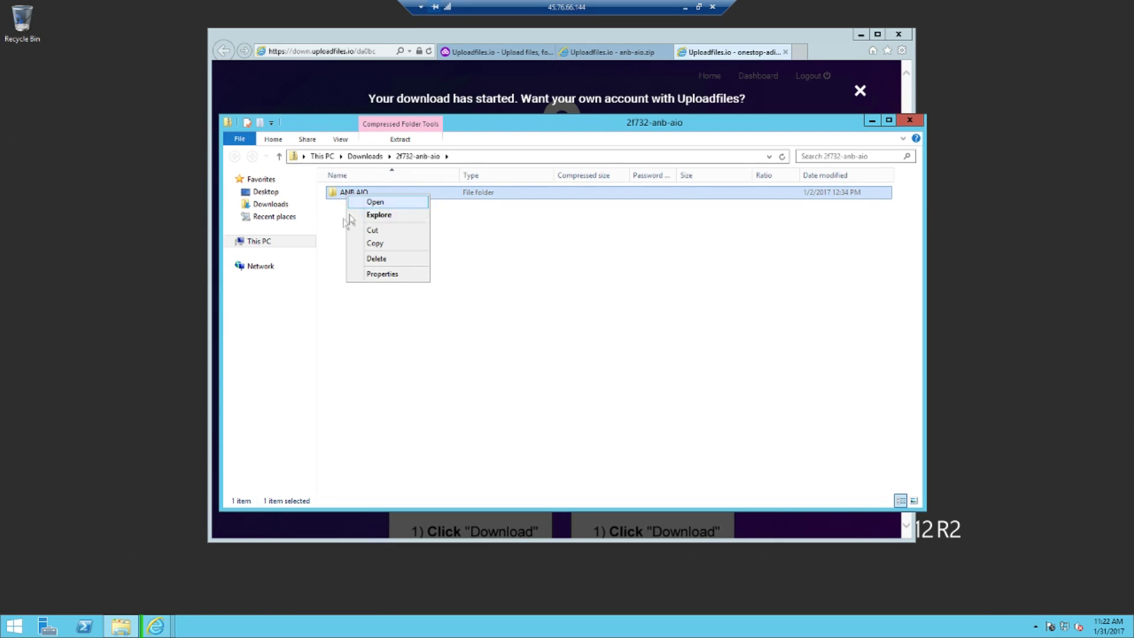
left_click(329, 235)
left_click(366, 196)
left_click_drag(366, 197, 85, 197)
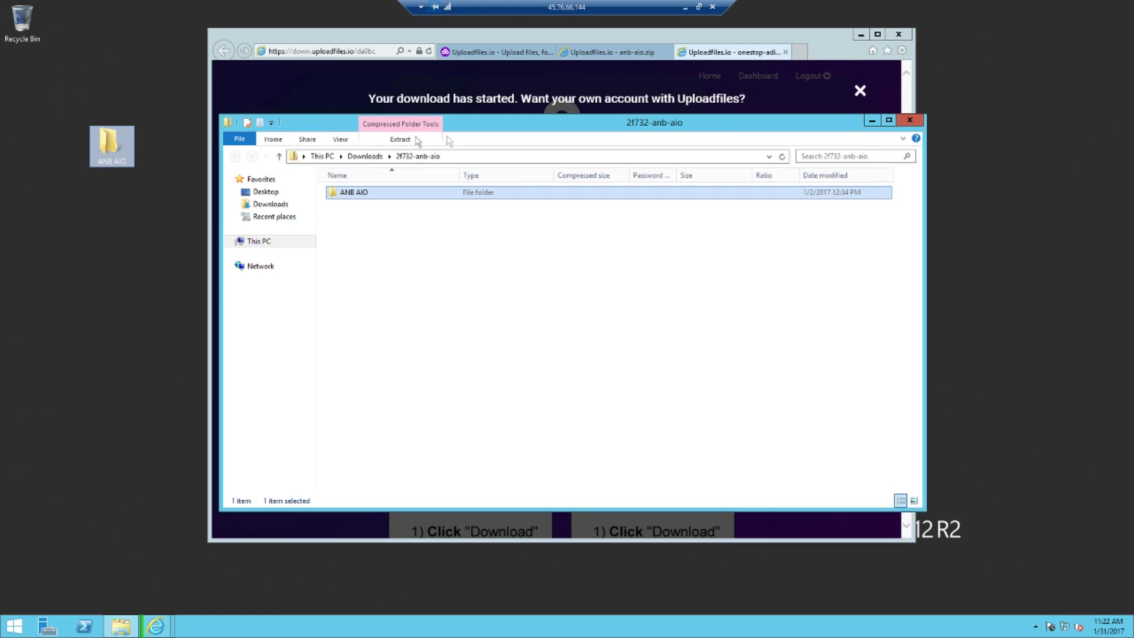
Launch AIO Bot from the desktop's ANB AIO folder to check that it runs, and close it
double_click(133, 147)
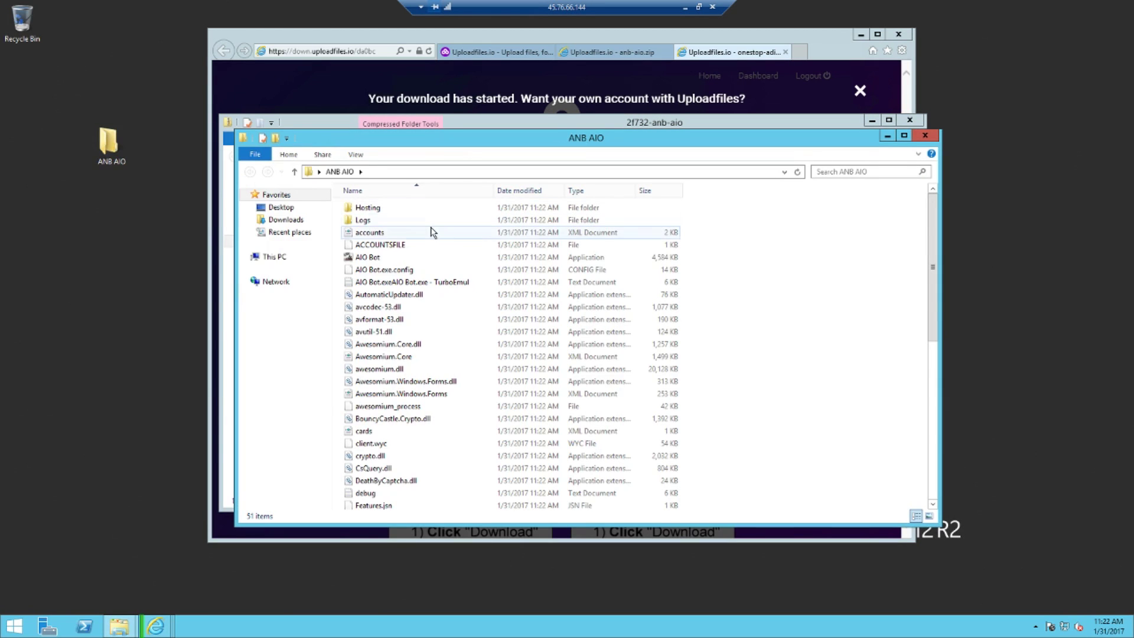
left_click(384, 258)
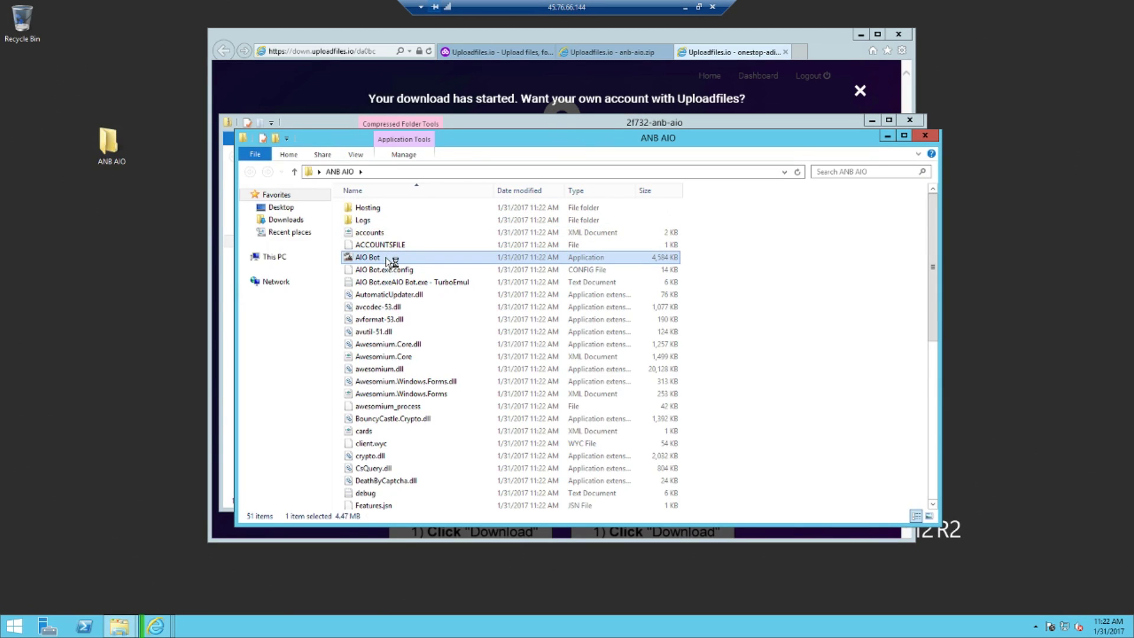
double_click(386, 260)
left_click(886, 139)
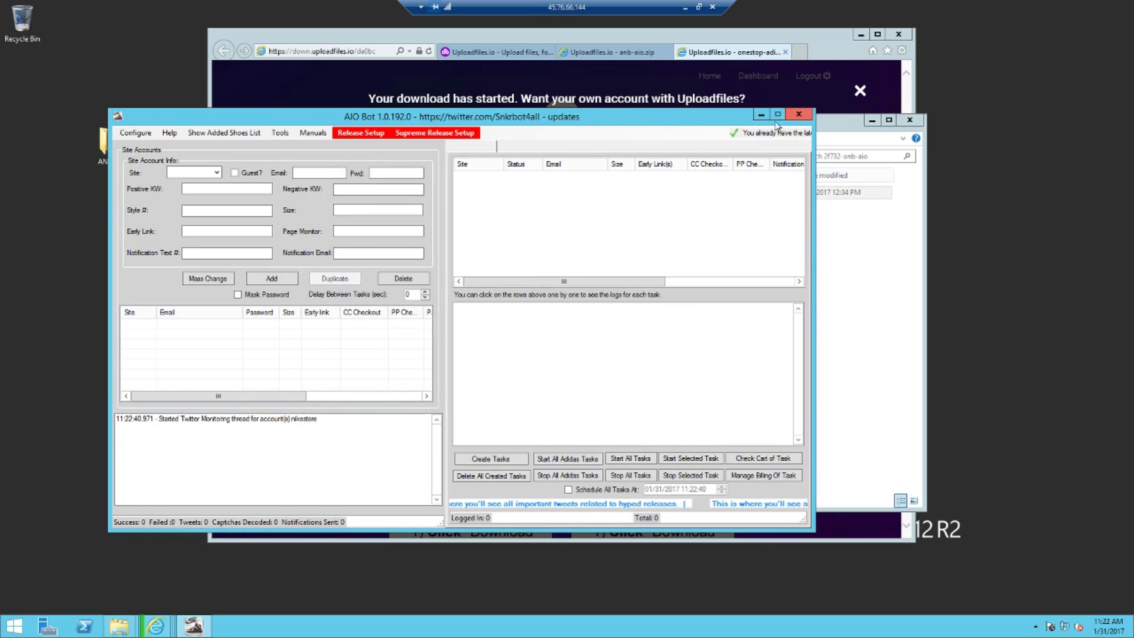
left_click_drag(698, 119, 720, 96)
left_click(819, 89)
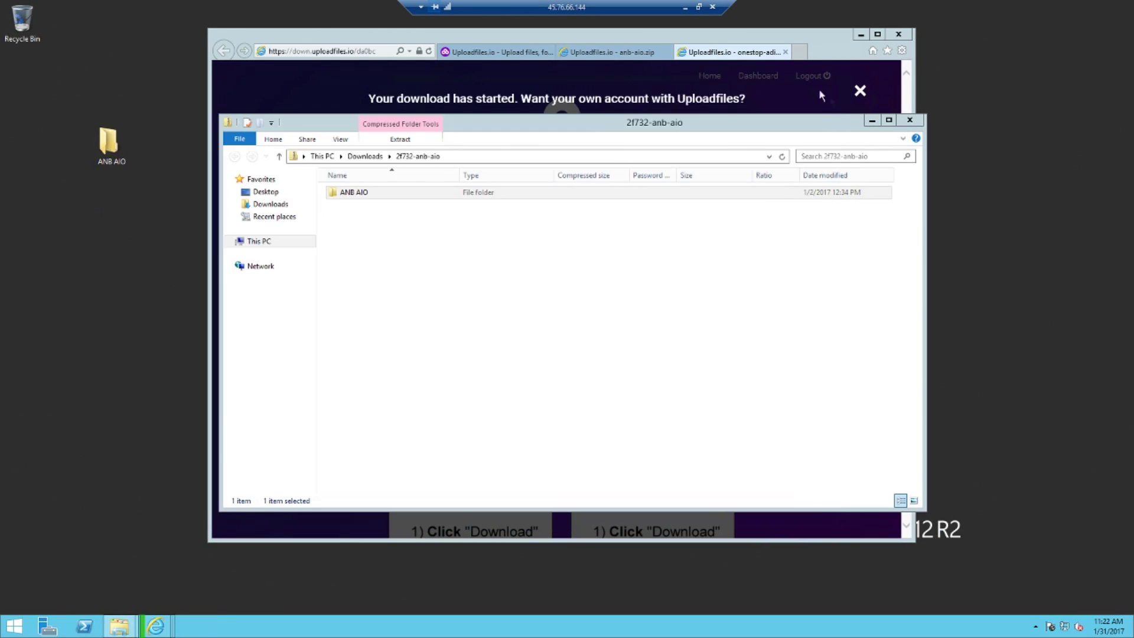
Close the zip archive and browser windows, and move the download list down to the taskbar's edge
left_click(910, 120)
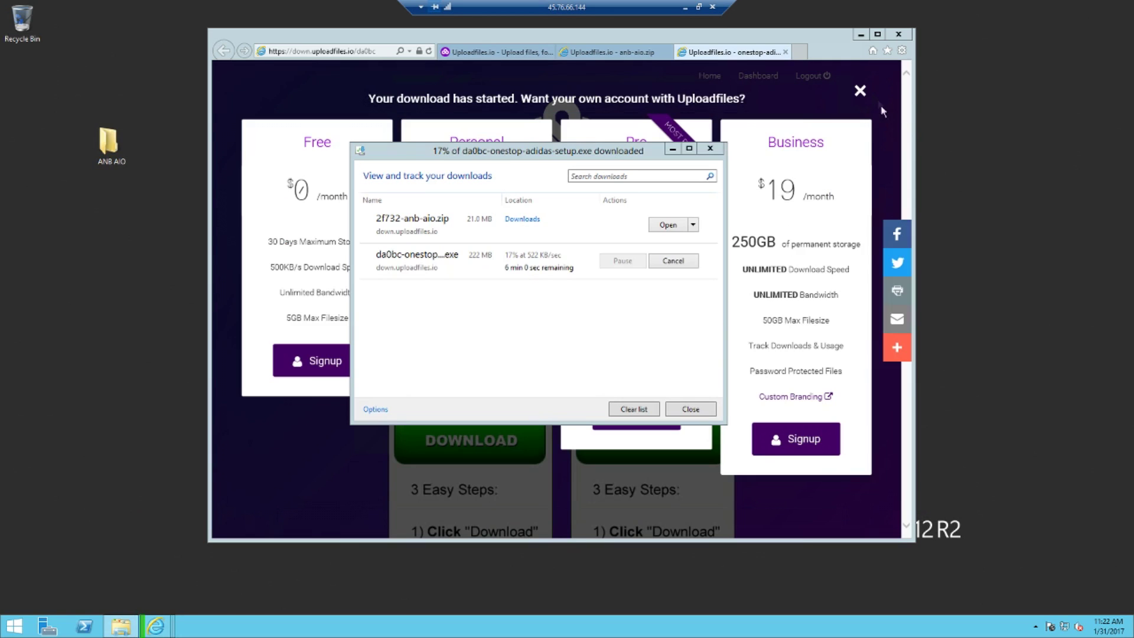
left_click(870, 50)
left_click(898, 34)
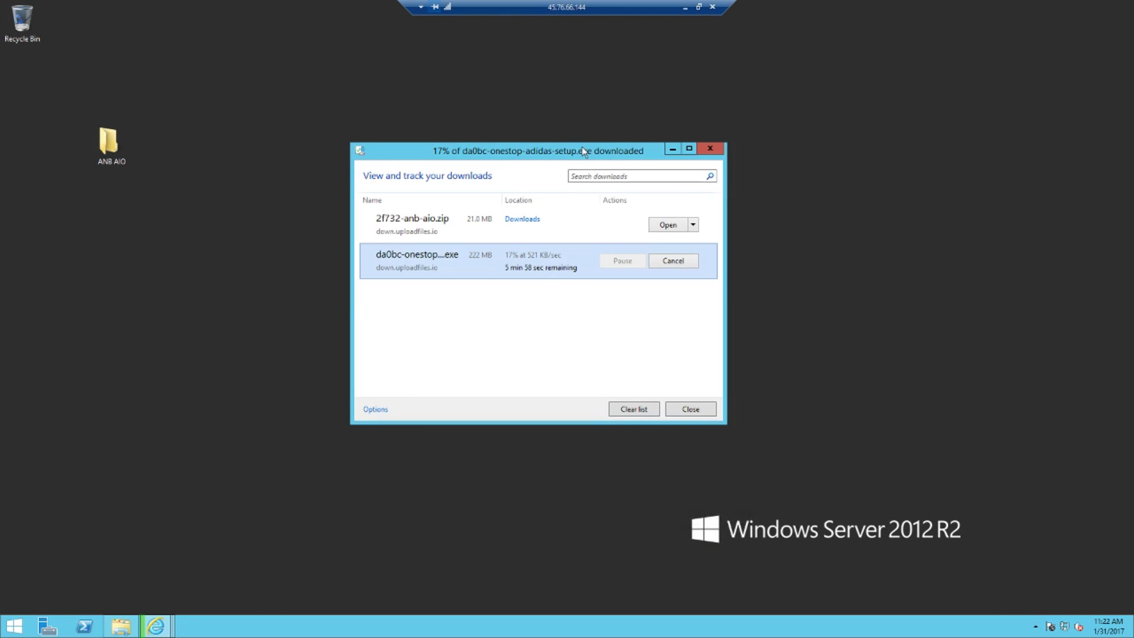
left_click_drag(581, 152, 354, 578)
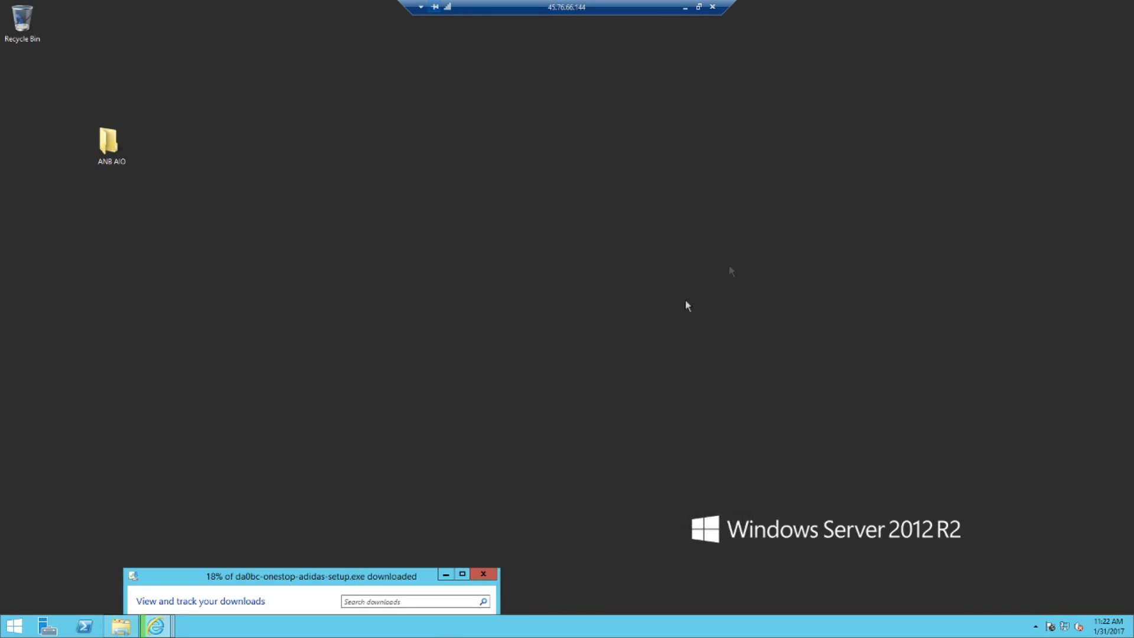
Reposition the ANB AIO folder farther from the Recycle Bin on the desktop, and look through its files before closing it
left_click_drag(103, 162, 330, 98)
double_click(333, 84)
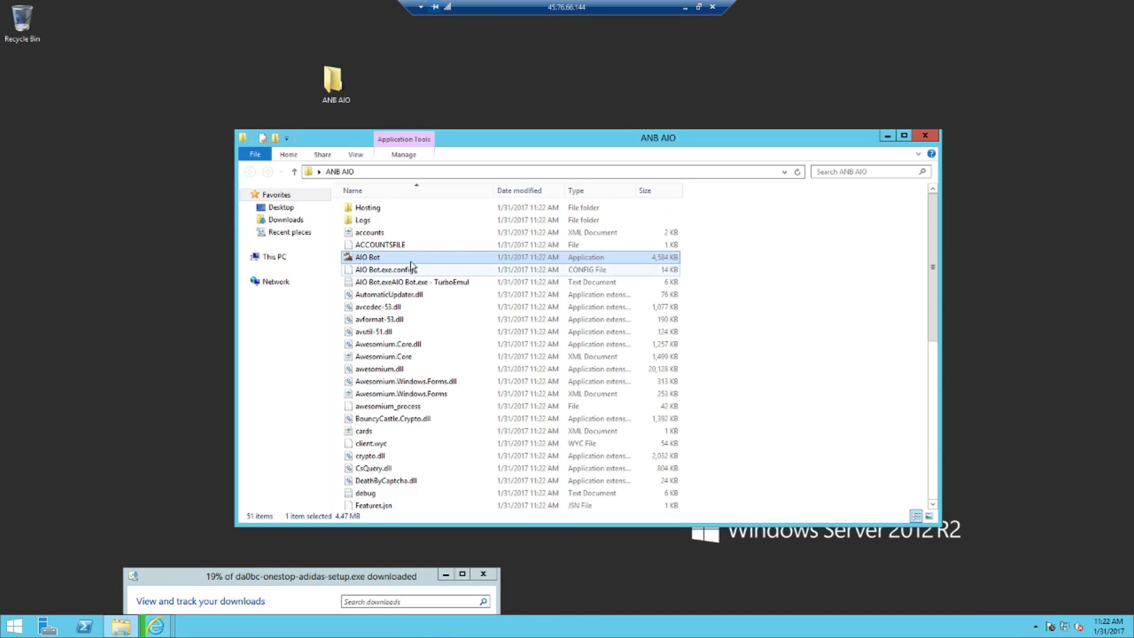
scroll(419, 296, "down", 3)
scroll(596, 236, "up", 3)
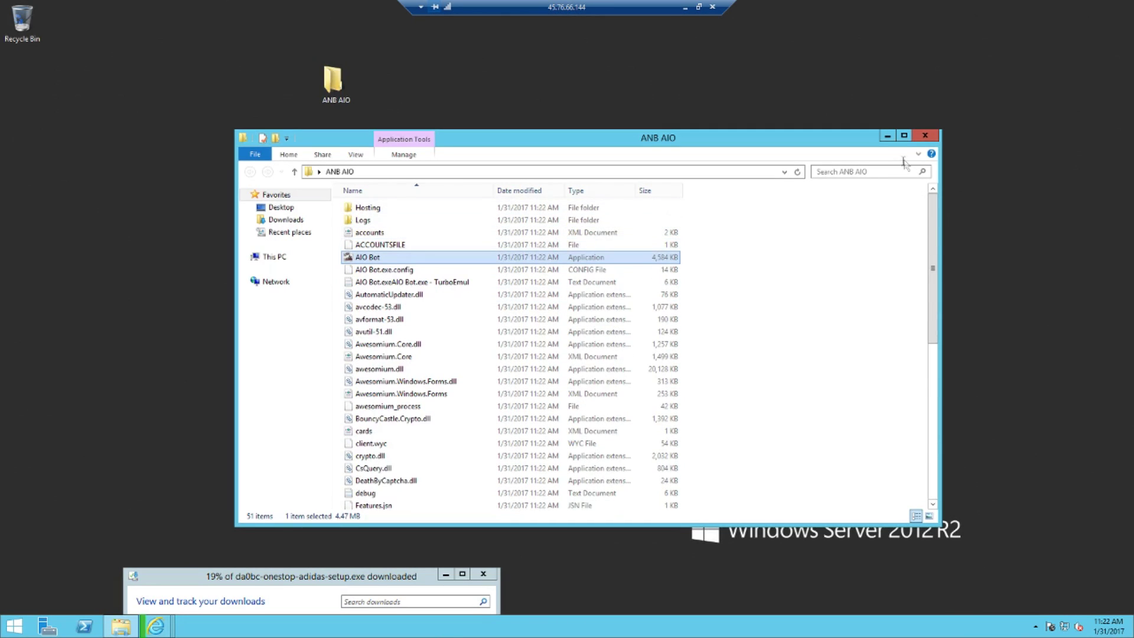
left_click(925, 135)
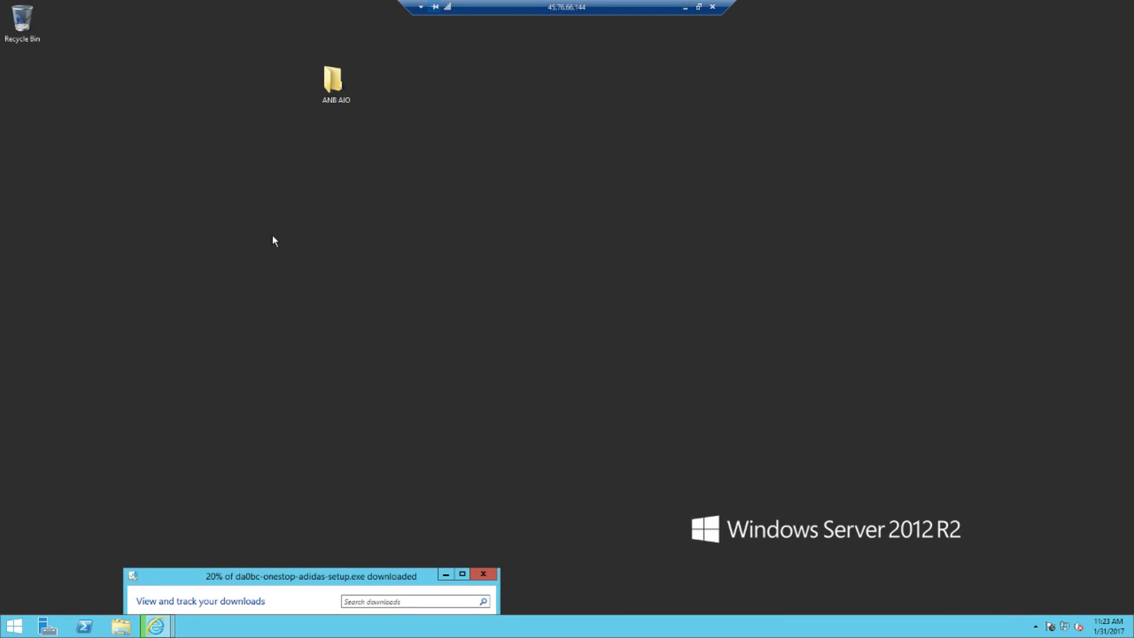